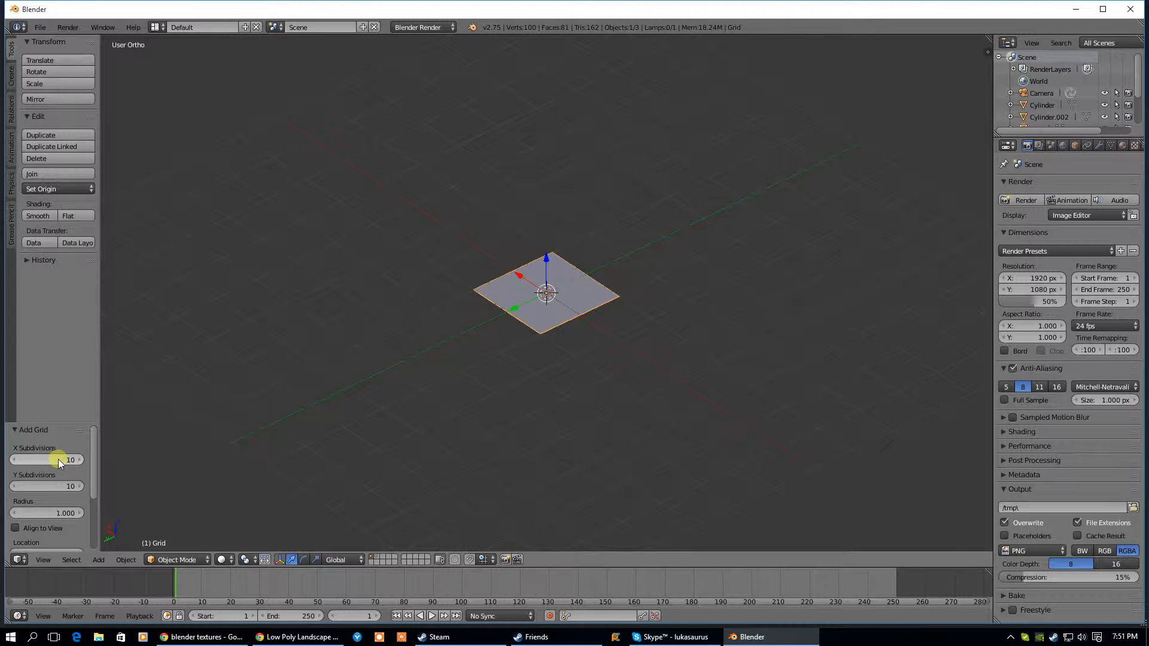
# - Set the new grid to 20 X subdivisions, 20 Y subdivisions and a radius of 20
pyautogui.press('Tab')
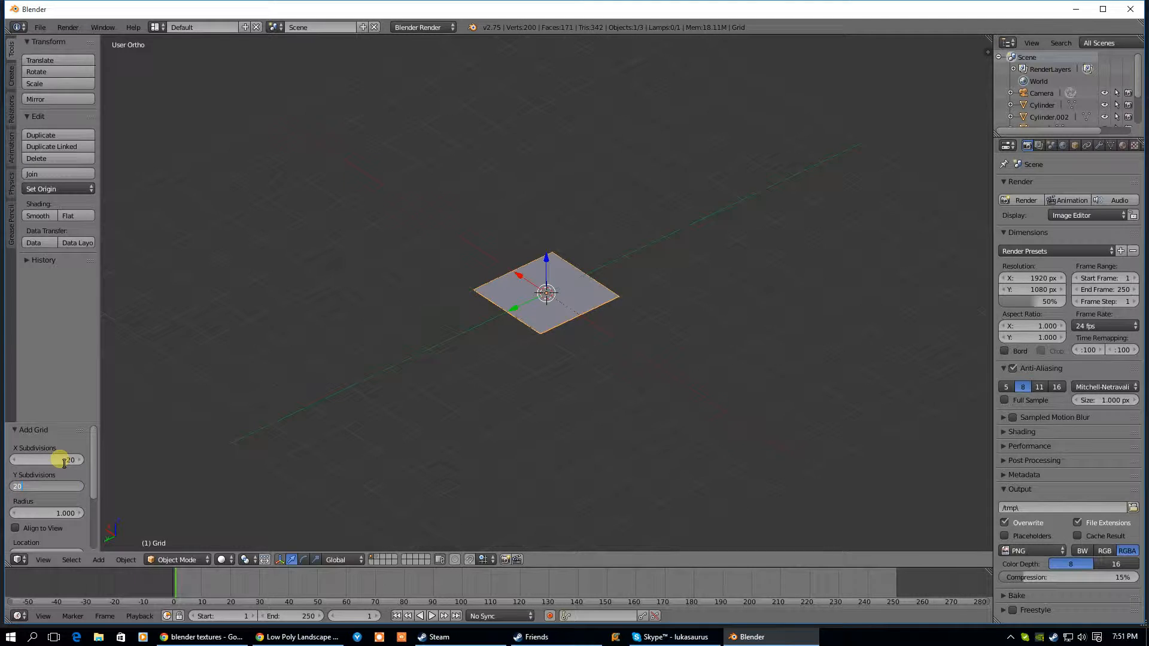
pyautogui.write('20')
pyautogui.press('Tab')
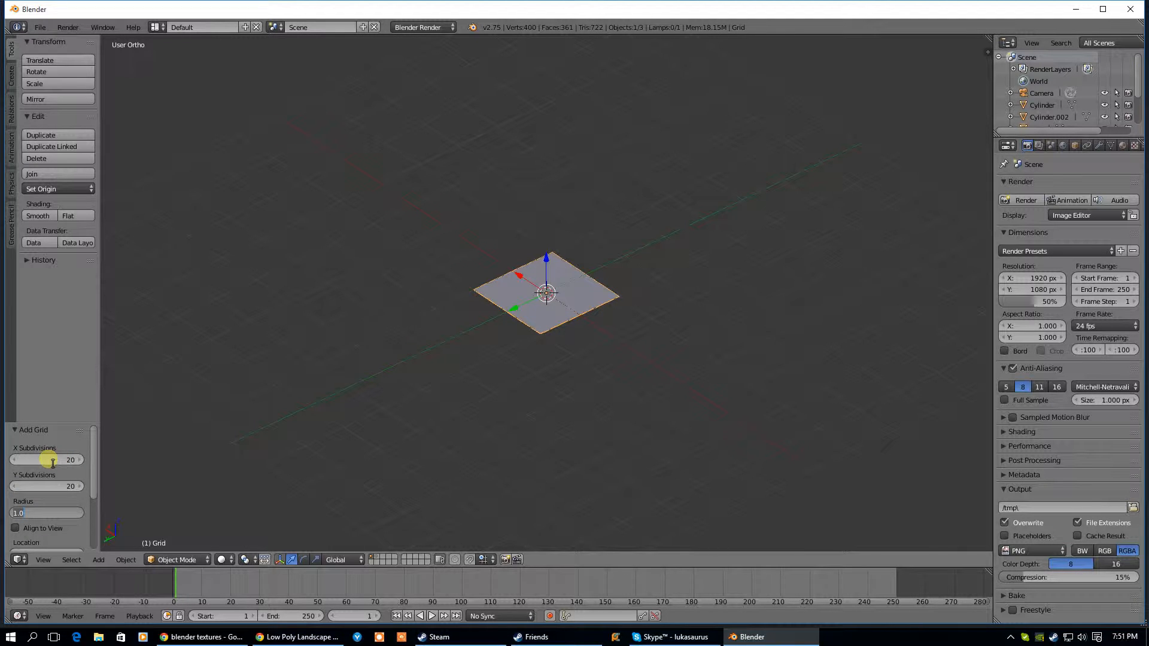
pyautogui.press('Return')
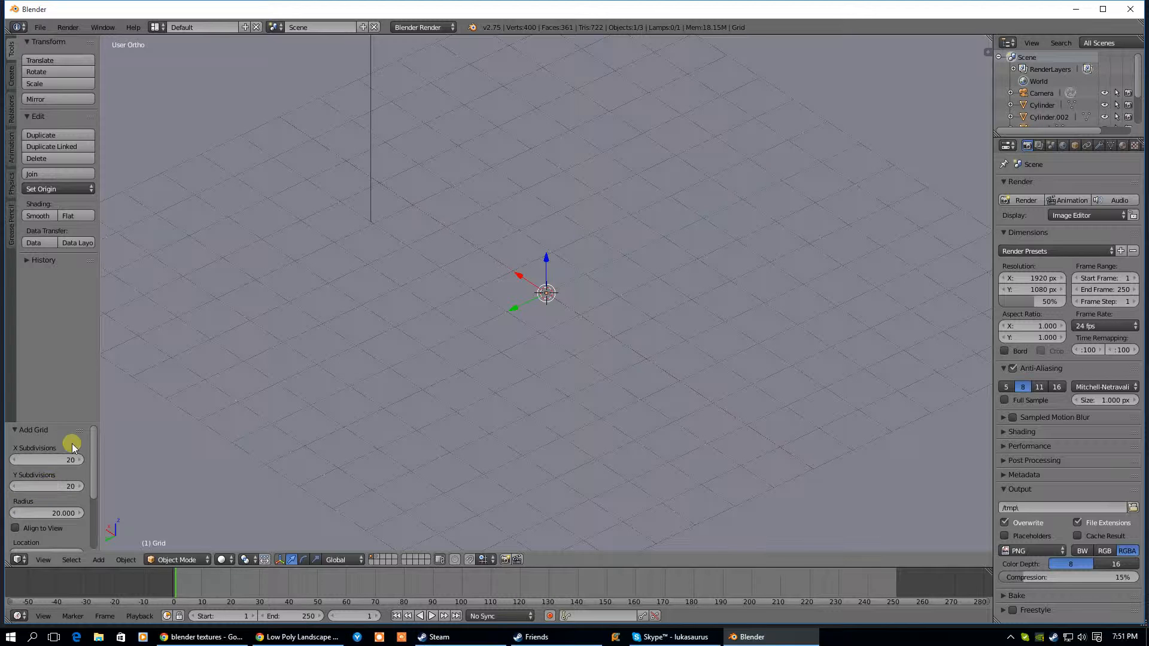
pyautogui.scroll(-8, 450, 376)
pyautogui.scroll(5, 450, 378)
pyautogui.scroll(-3, 434, 351)
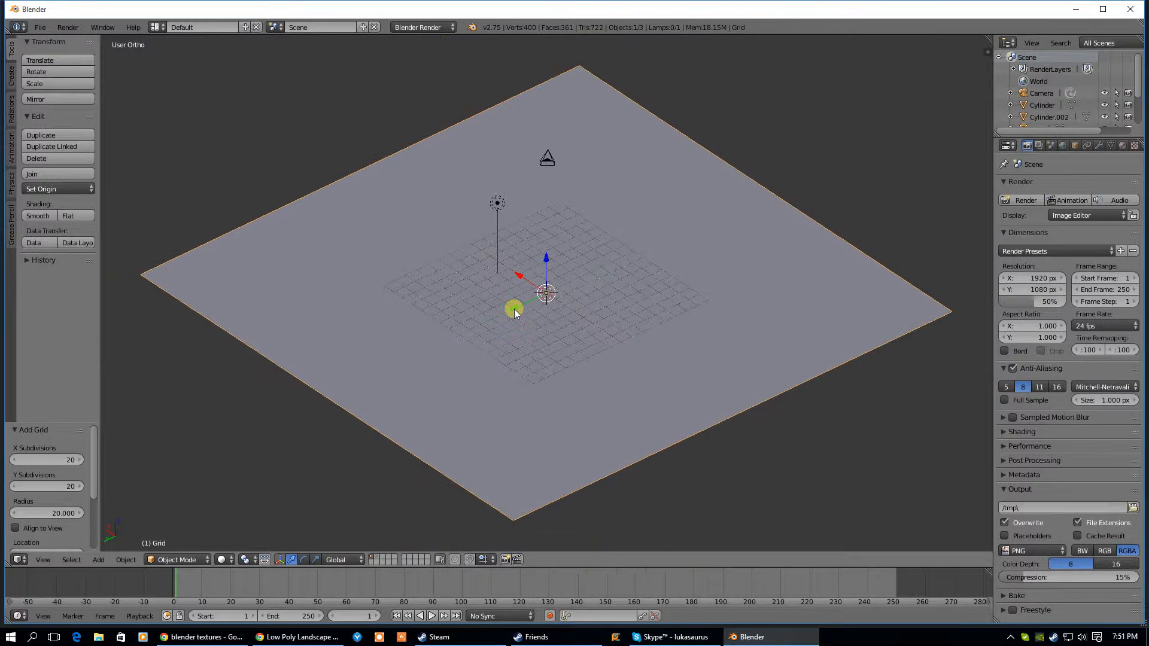
# - Look over the enlarged grid and its remaining creation settings for view alignment, location and rotation
pyautogui.scroll(3, 530, 296)
pyautogui.scroll(-3, 520, 303)
pyautogui.scroll(-2, 90, 496)
pyautogui.scroll(-1, 90, 503)
pyautogui.click(16, 468)
pyautogui.click(16, 468)
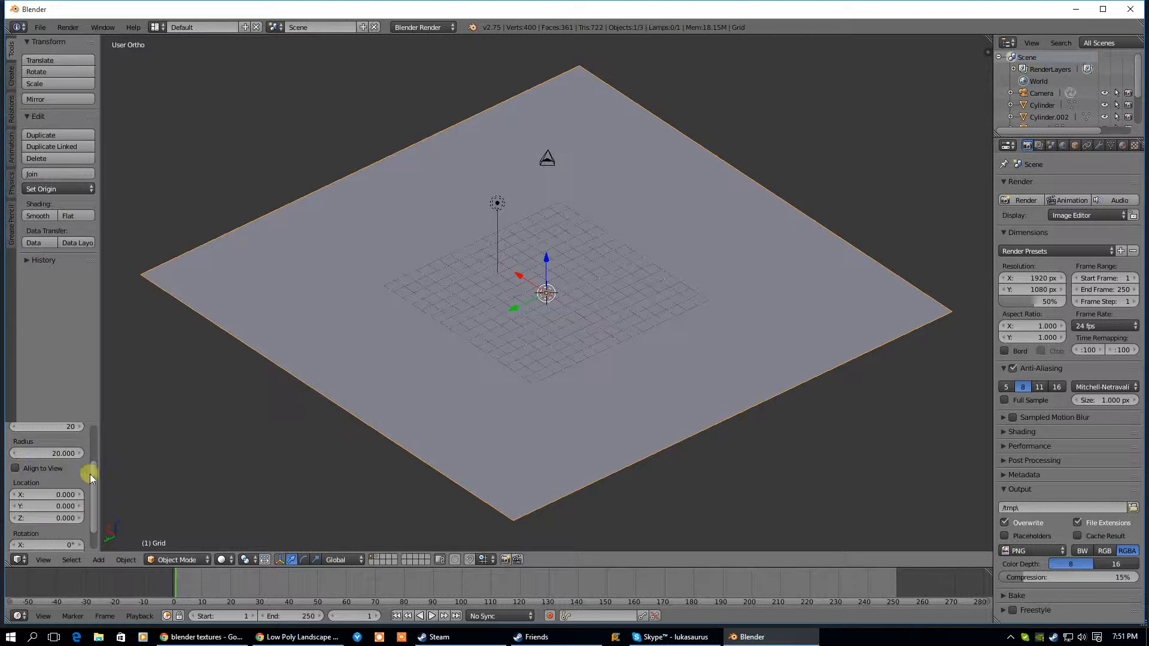
pyautogui.scroll(-2, 88, 487)
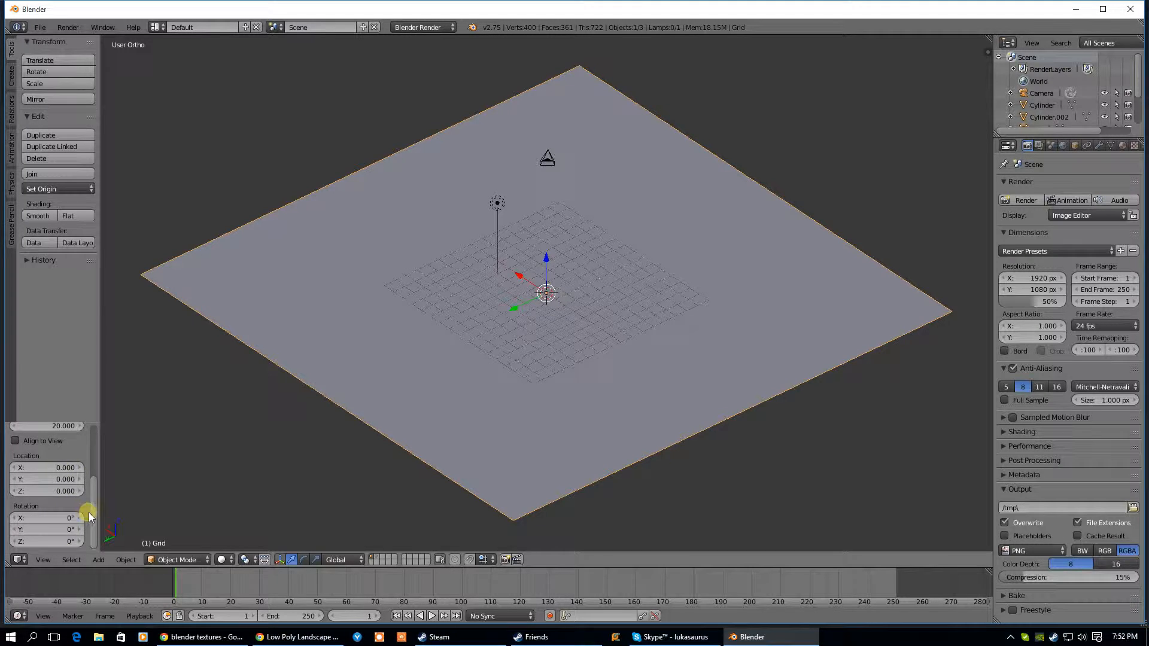
pyautogui.scroll(5, 88, 516)
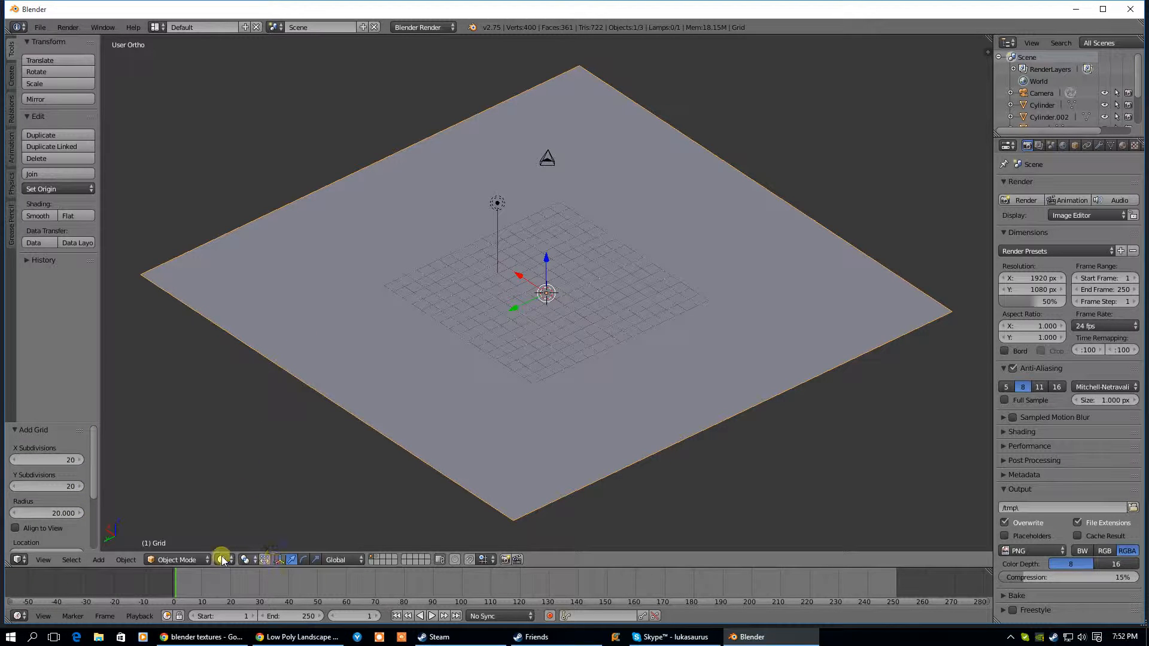
# - Sculpt gentle hills across the whole grid in Sculpt Mode with the SculptDraw brush
pyautogui.click(178, 559)
pyautogui.click(179, 514)
pyautogui.moveTo(223, 258)
pyautogui.mouseDown()
pyautogui.moveTo(178, 276)
pyautogui.moveTo(262, 303)
pyautogui.mouseUp()
pyautogui.moveTo(251, 249)
pyautogui.mouseDown()
pyautogui.moveTo(581, 92)
pyautogui.moveTo(446, 199)
pyautogui.moveTo(285, 297)
pyautogui.moveTo(650, 152)
pyautogui.moveTo(380, 289)
pyautogui.mouseUp()
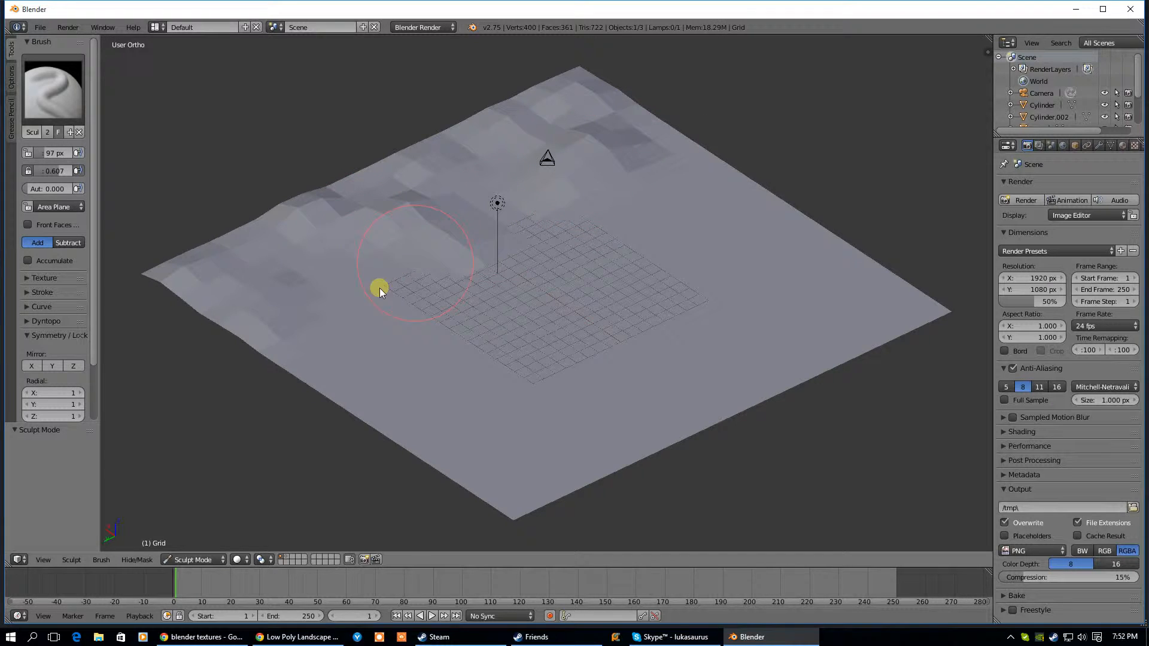
pyautogui.moveTo(551, 278); pyautogui.dragTo(695, 193)
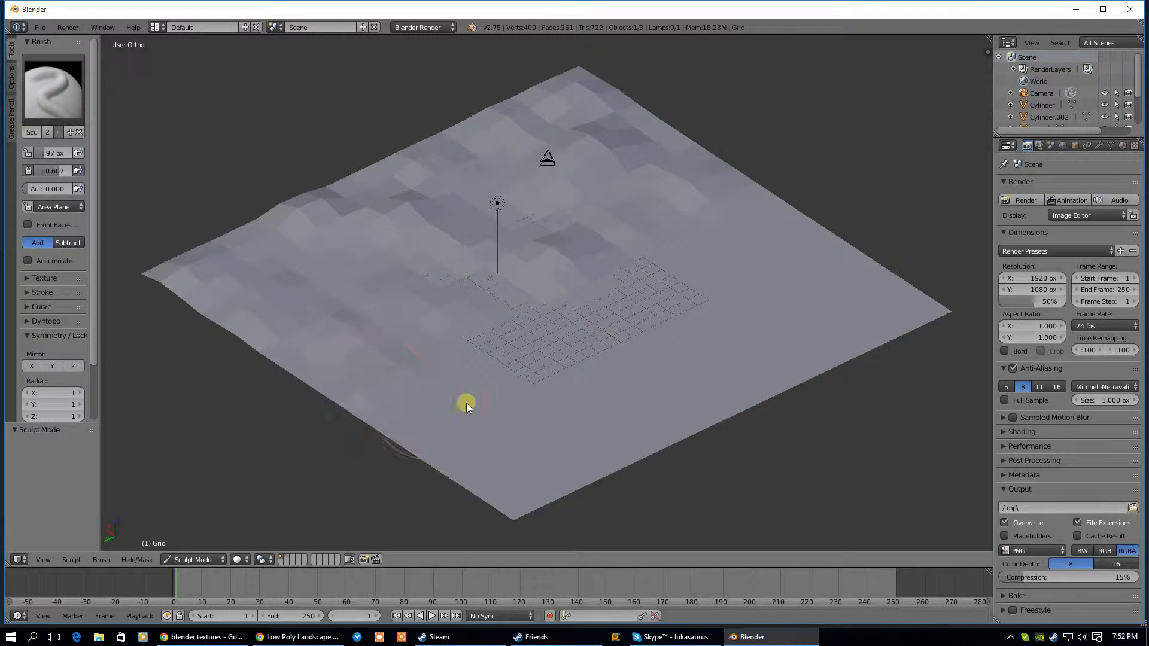
pyautogui.moveTo(587, 312)
pyautogui.mouseDown()
pyautogui.moveTo(779, 220)
pyautogui.moveTo(848, 284)
pyautogui.mouseUp()
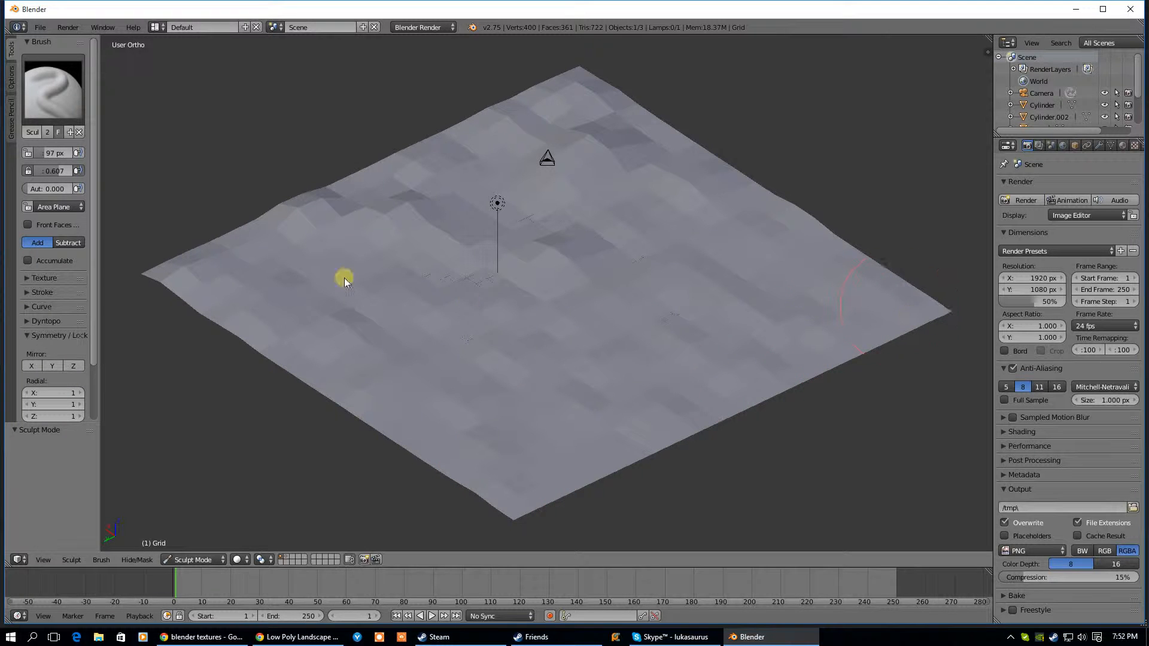
# - Smooth down the sculpted hills across the terrain with the Smooth brush
pyautogui.moveTo(597, 443)
pyautogui.mouseDown(button='middle')
pyautogui.moveTo(551, 362)
pyautogui.moveTo(360, 377)
pyautogui.moveTo(595, 369)
pyautogui.moveTo(422, 377)
pyautogui.mouseUp(button='middle')
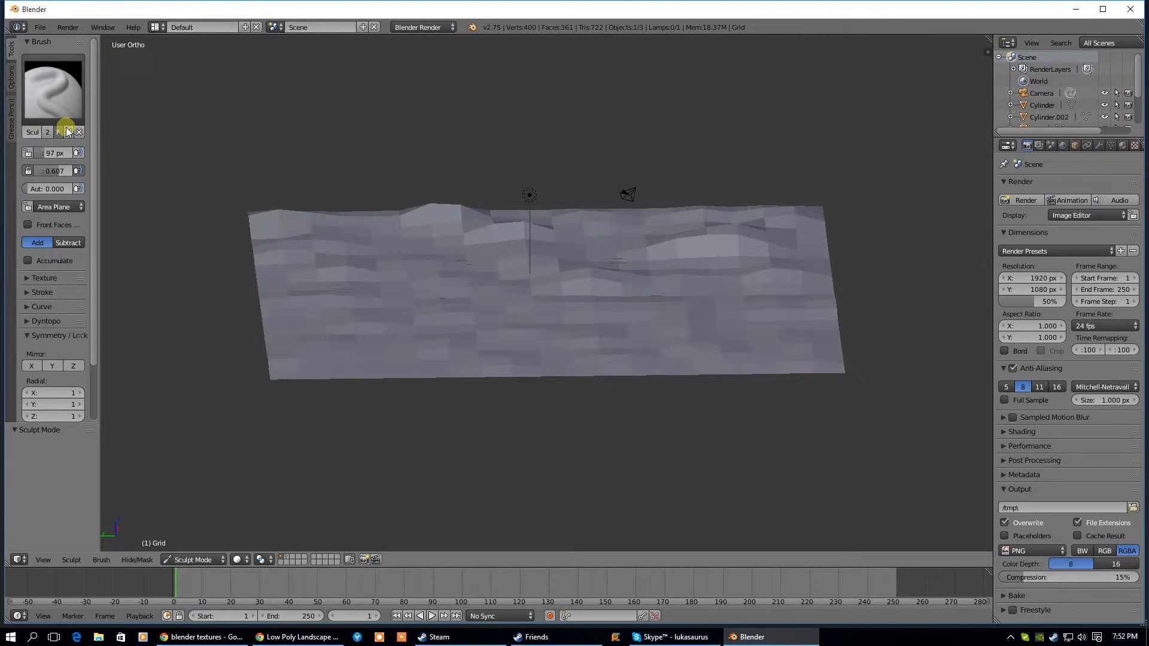
pyautogui.click(60, 85)
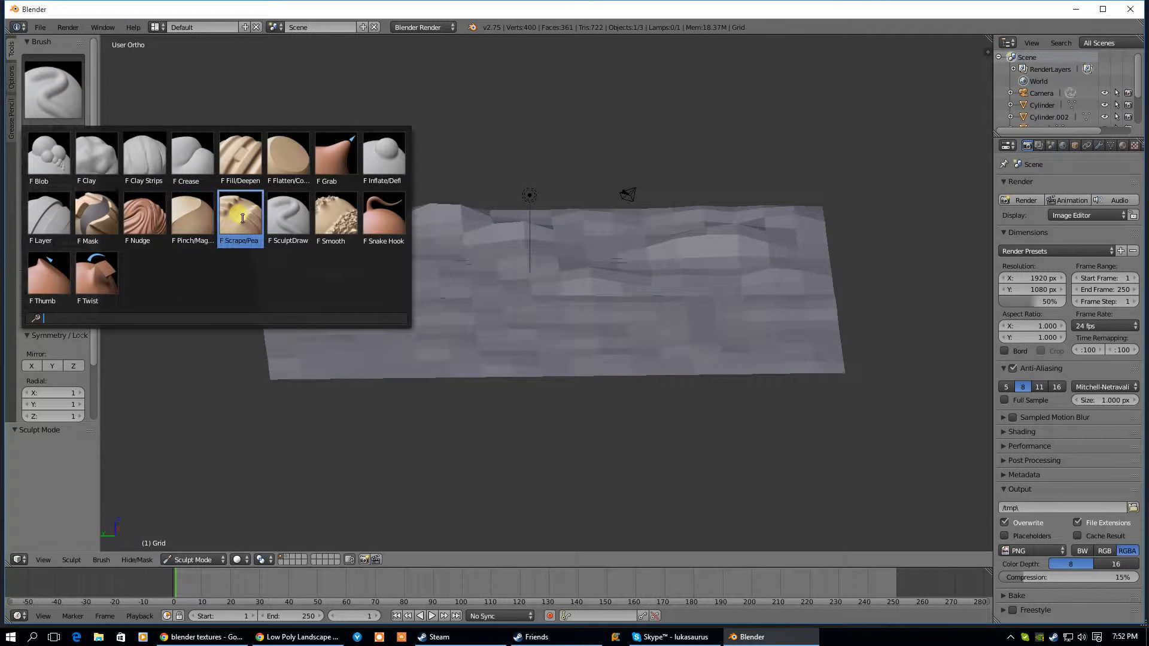
pyautogui.click(339, 215)
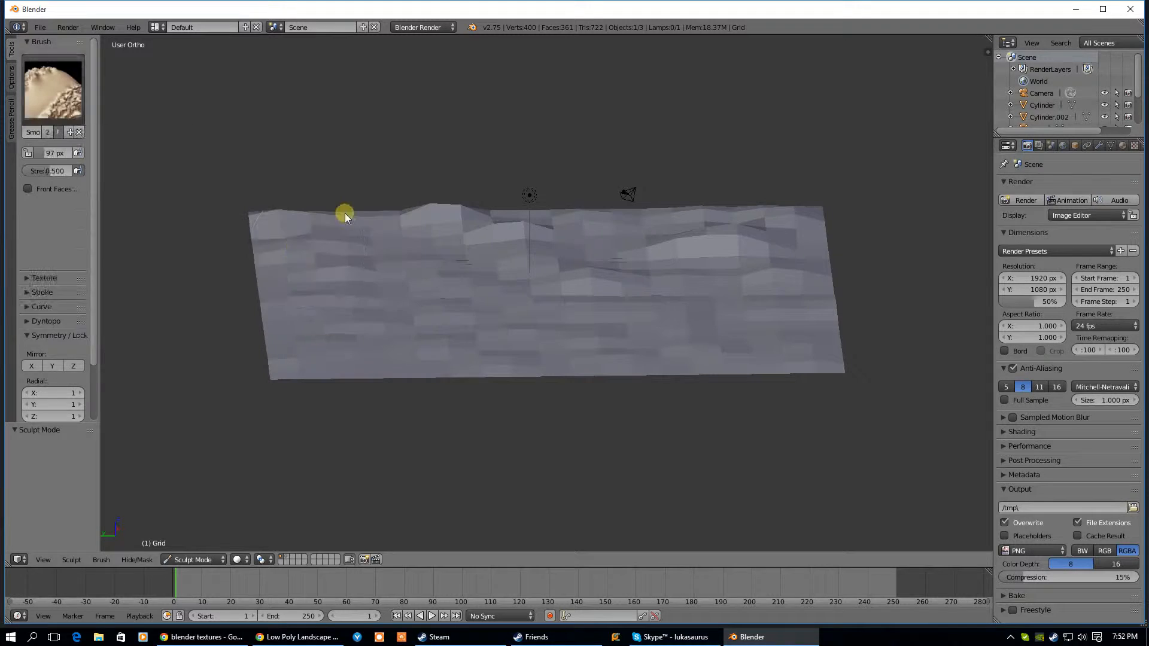
pyautogui.moveTo(268, 242)
pyautogui.mouseDown()
pyautogui.moveTo(508, 213)
pyautogui.moveTo(479, 246)
pyautogui.moveTo(705, 282)
pyautogui.moveTo(238, 346)
pyautogui.moveTo(831, 349)
pyautogui.moveTo(472, 235)
pyautogui.moveTo(556, 233)
pyautogui.moveTo(336, 257)
pyautogui.mouseUp()
pyautogui.moveTo(337, 256)
pyautogui.mouseDown(button='middle')
pyautogui.moveTo(290, 213)
pyautogui.moveTo(310, 256)
pyautogui.mouseUp(button='middle')
pyautogui.click(60, 114)
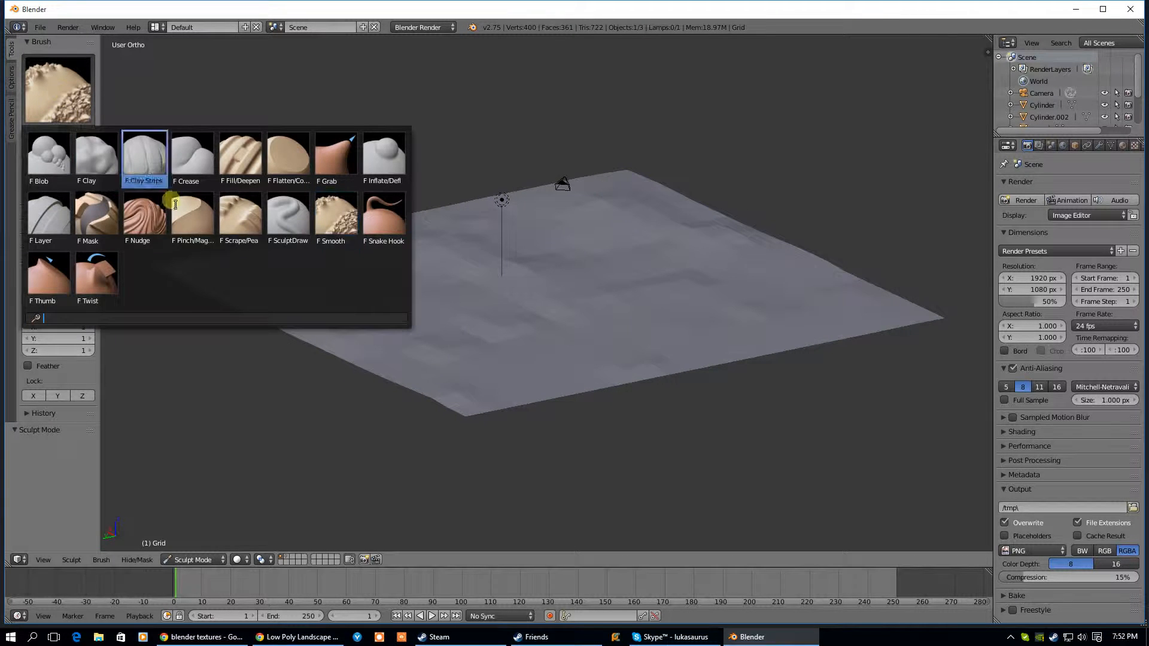
pyautogui.click(93, 161)
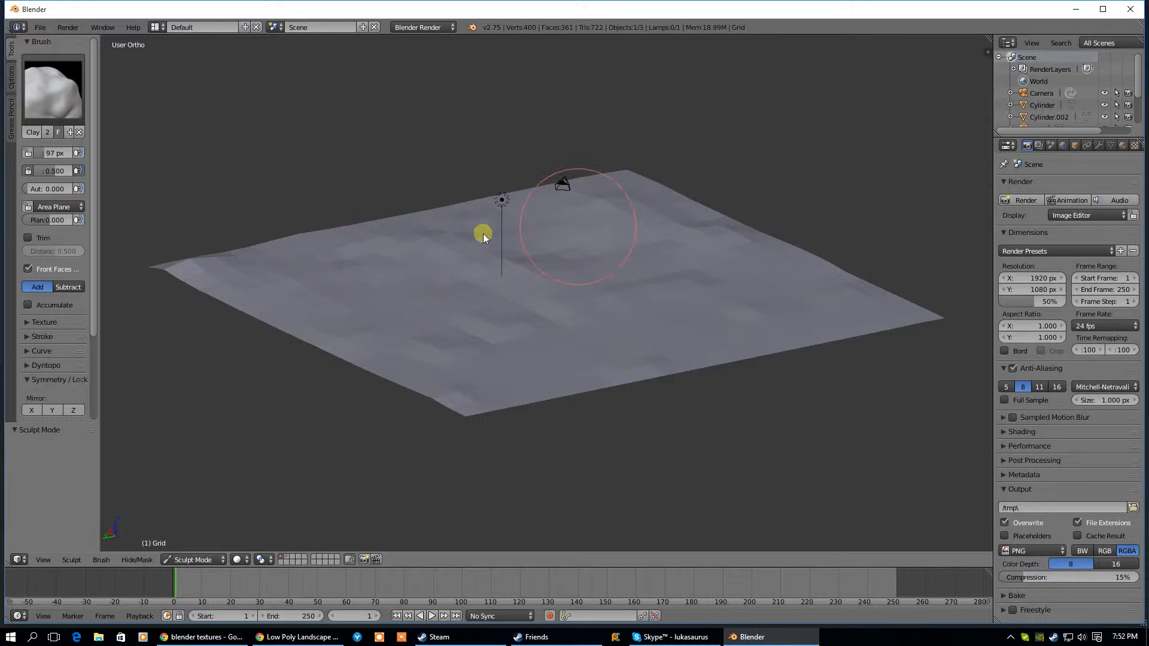
pyautogui.moveTo(478, 325); pyautogui.dragTo(450, 293, button='middle')
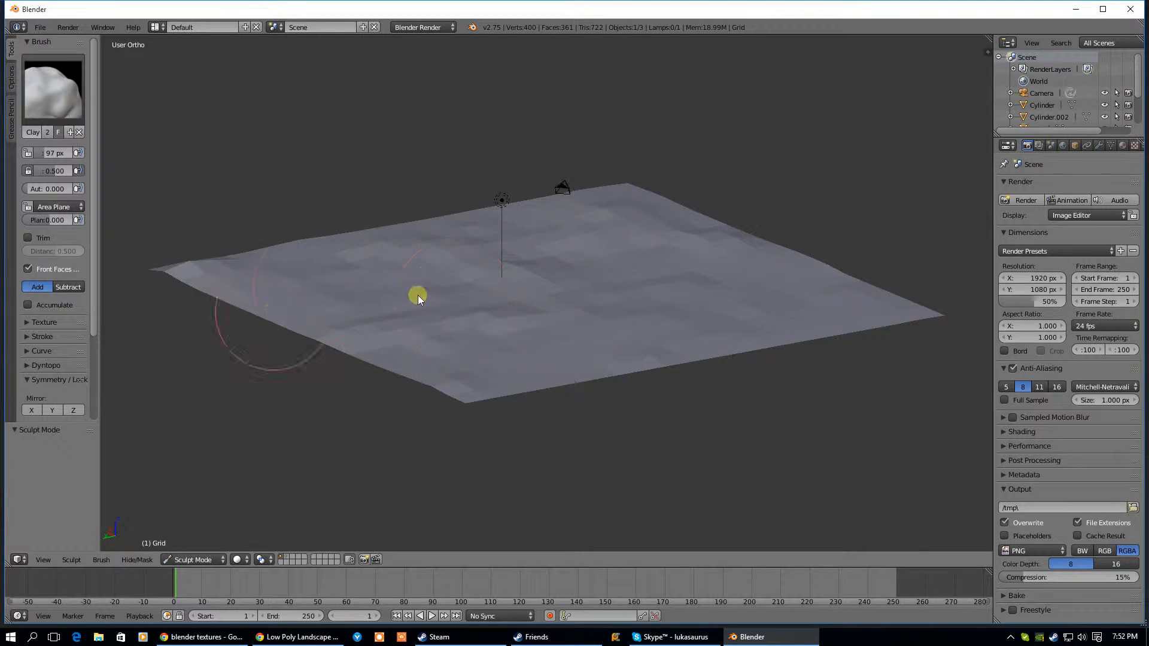
# - Raise scattered small peaks over the terrain with the Blob brush
pyautogui.click(48, 92)
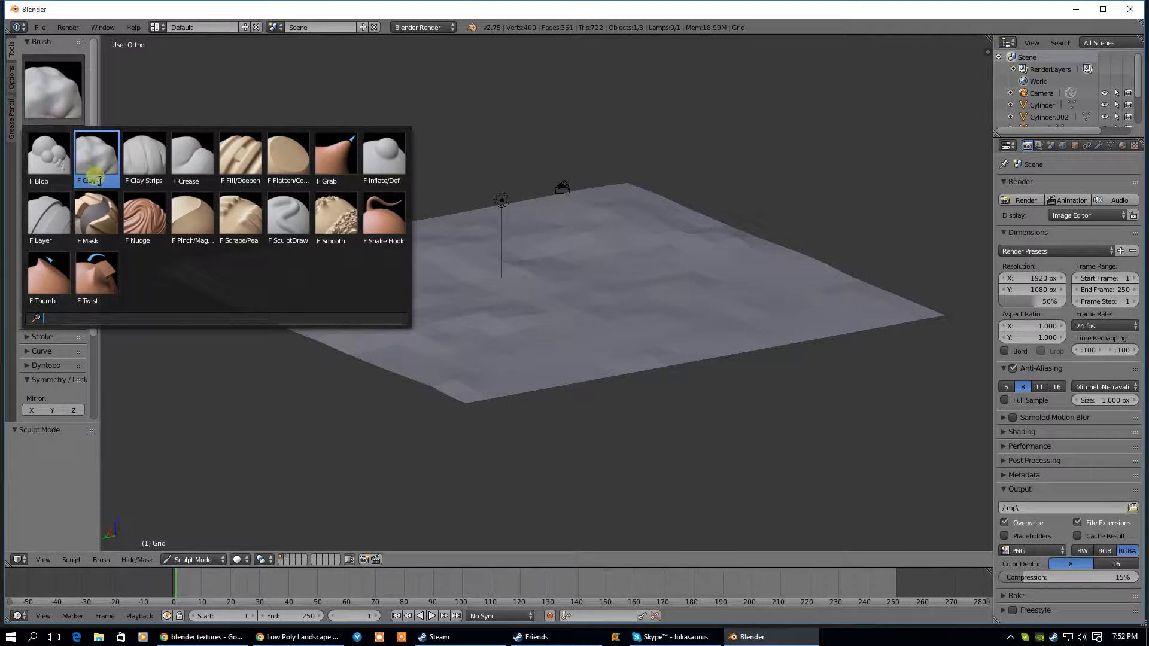
pyautogui.click(53, 165)
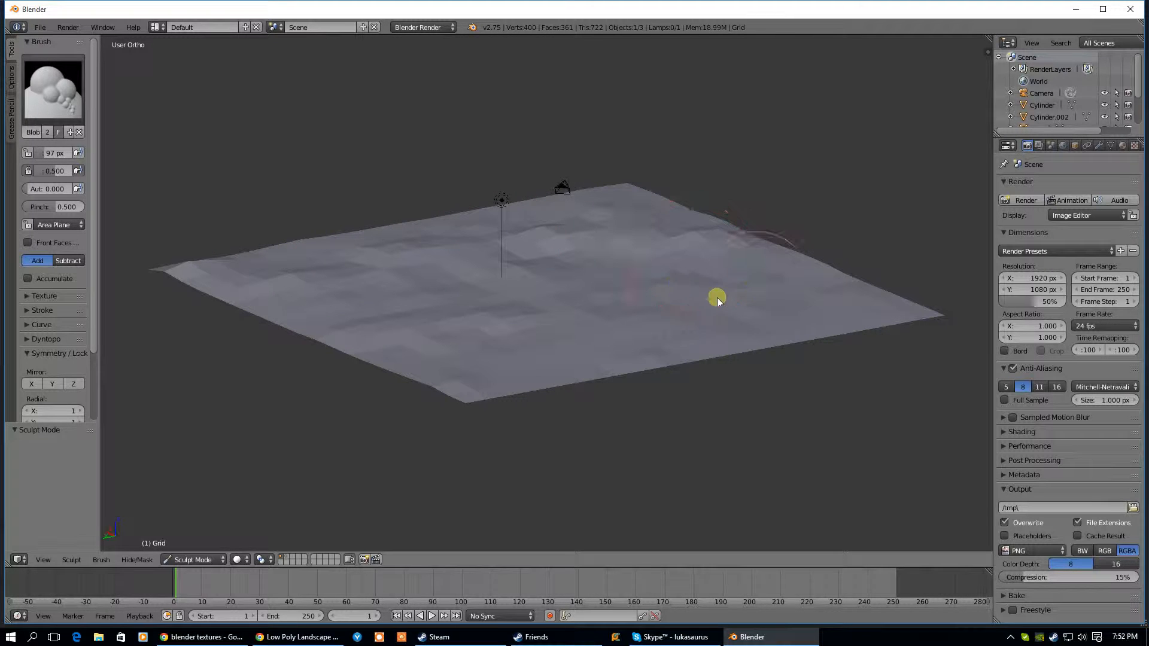
pyautogui.moveTo(594, 314)
pyautogui.mouseDown()
pyautogui.moveTo(397, 369)
pyautogui.moveTo(872, 301)
pyautogui.moveTo(532, 310)
pyautogui.mouseUp()
pyautogui.moveTo(555, 263)
pyautogui.mouseDown()
pyautogui.moveTo(612, 211)
pyautogui.moveTo(347, 253)
pyautogui.moveTo(566, 303)
pyautogui.mouseUp()
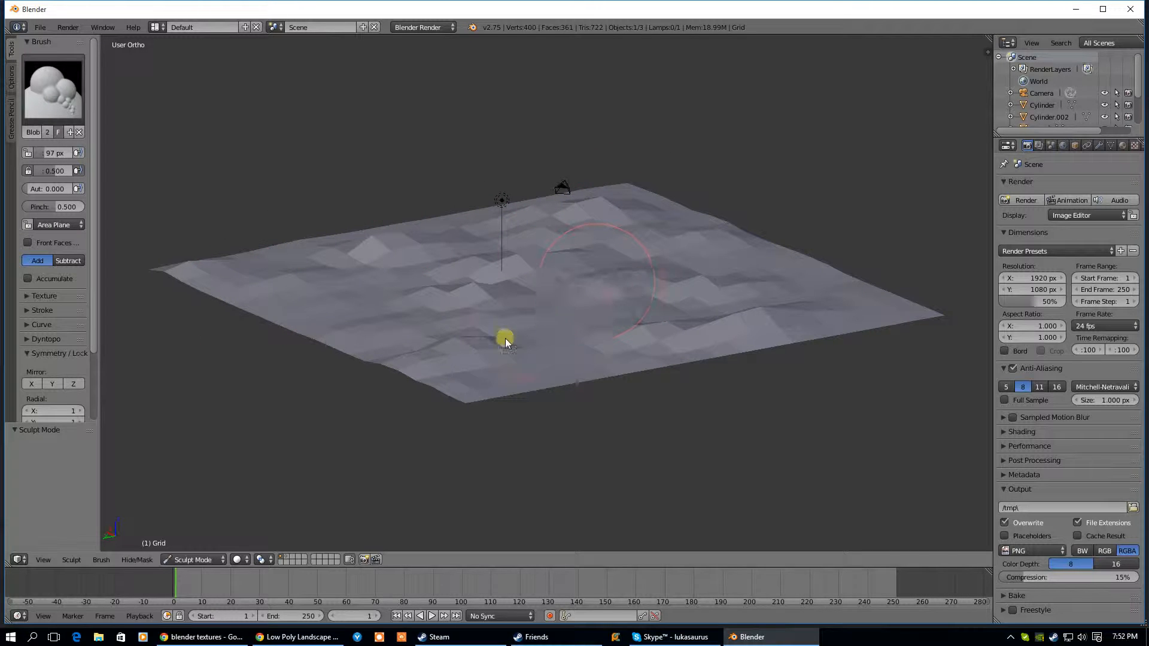
pyautogui.moveTo(700, 341)
pyautogui.mouseDown(button='middle')
pyautogui.moveTo(656, 313)
pyautogui.moveTo(708, 315)
pyautogui.mouseUp(button='middle')
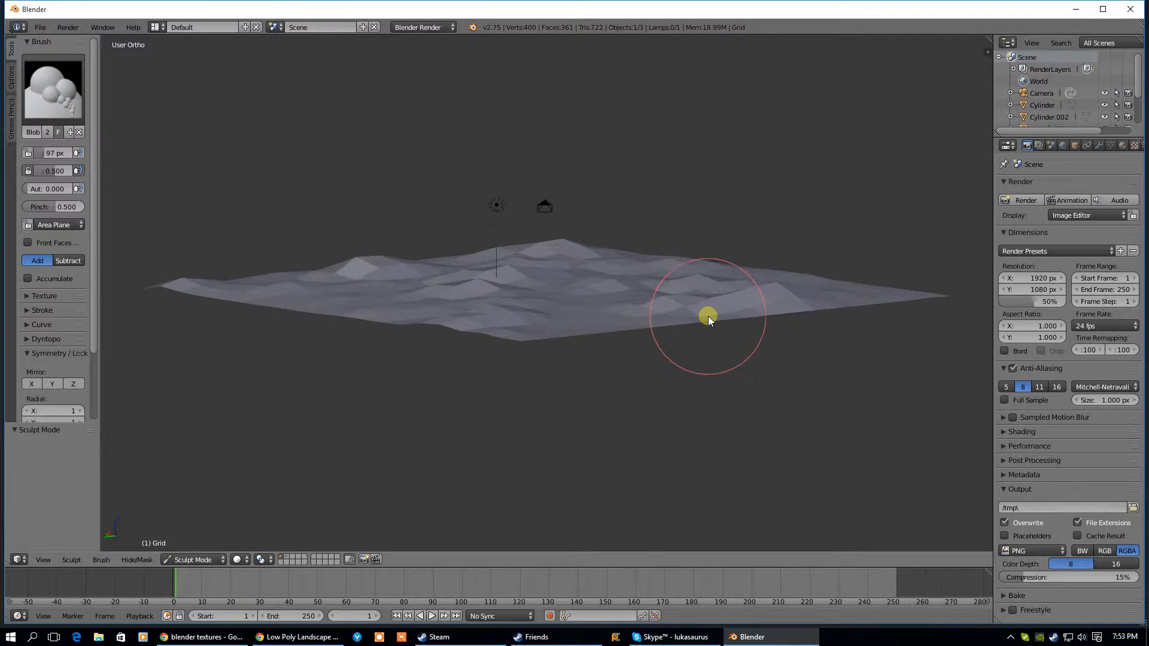
# - Add a Subdivision Surface modifier to the terrain with 2 view subdivisions and 3 render subdivisions
pyautogui.click(1098, 145)
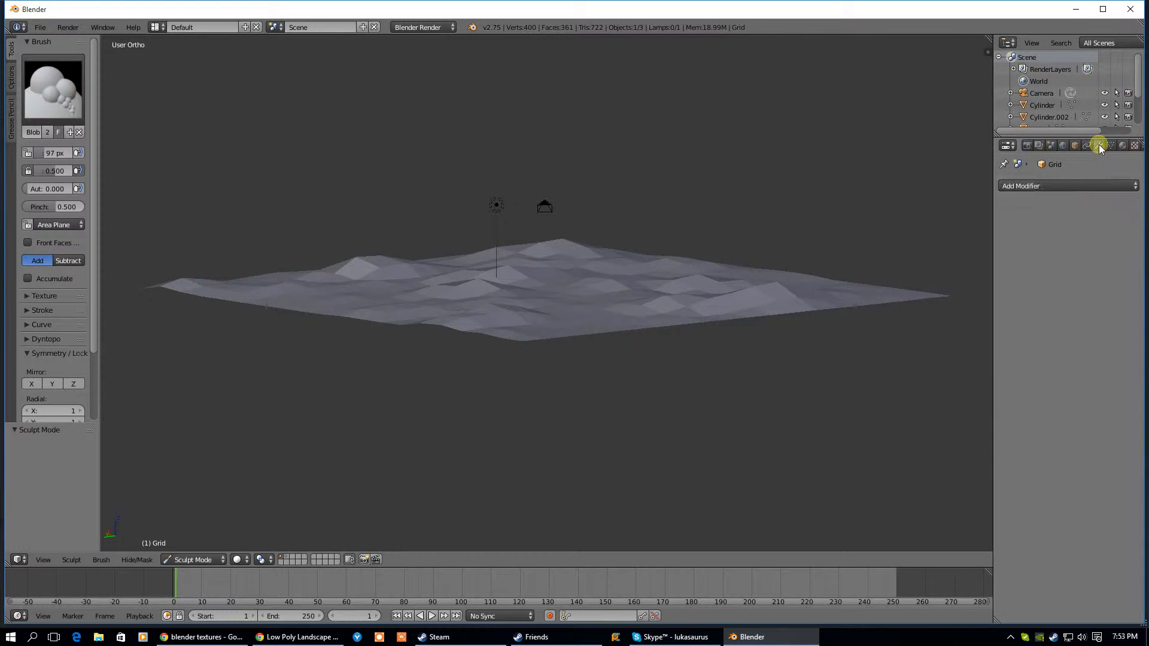
pyautogui.click(1053, 186)
pyautogui.click(898, 375)
pyautogui.moveTo(867, 329)
pyautogui.mouseDown(button='middle')
pyautogui.moveTo(782, 335)
pyautogui.moveTo(849, 318)
pyautogui.mouseUp(button='middle')
pyautogui.click(1060, 268)
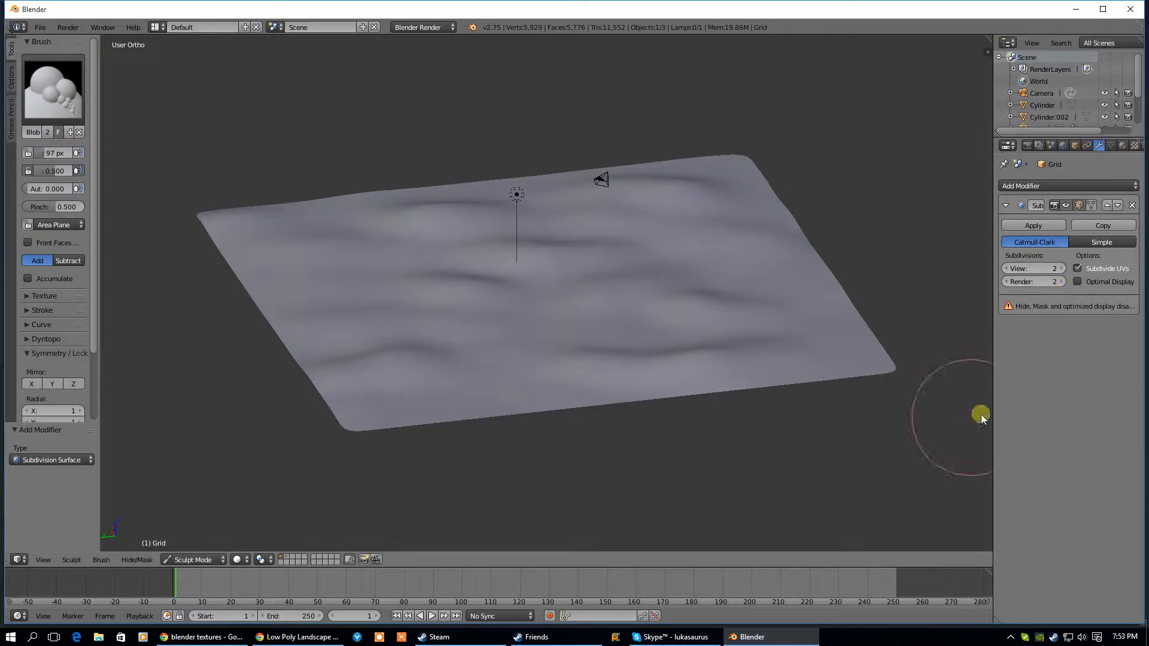
pyautogui.moveTo(724, 311); pyautogui.dragTo(718, 281, button='middle')
pyautogui.click(1059, 283)
pyautogui.moveTo(627, 384)
pyautogui.mouseDown(button='middle')
pyautogui.moveTo(584, 341)
pyautogui.moveTo(634, 359)
pyautogui.moveTo(616, 364)
pyautogui.mouseUp(button='middle')
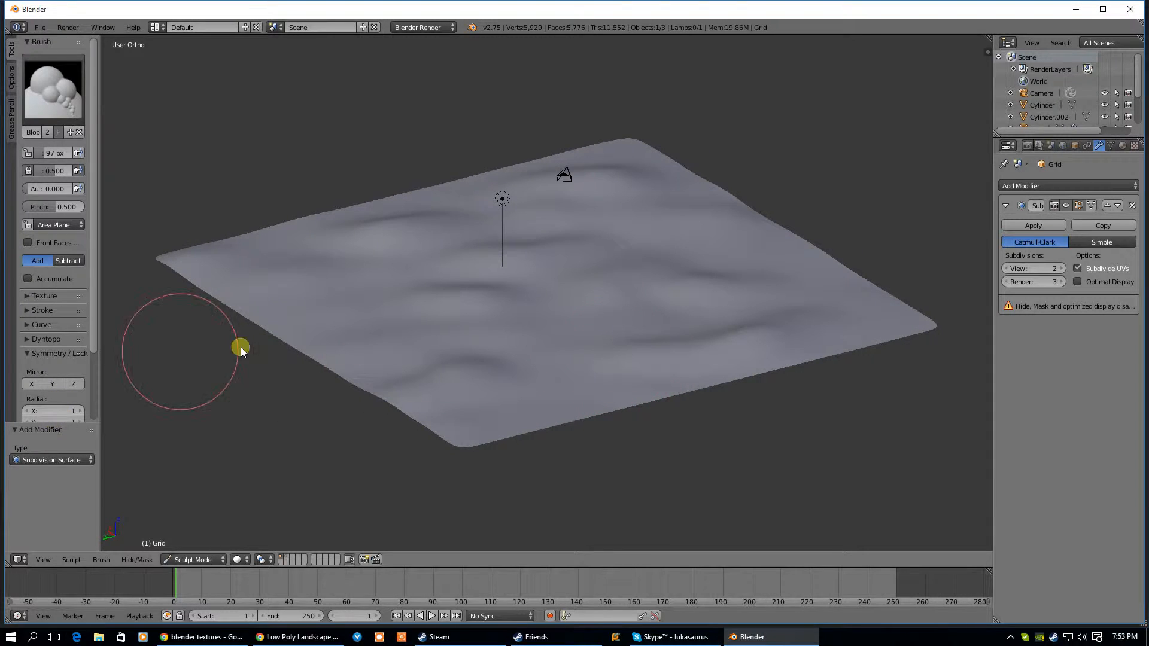
# - Scale the entire terrain mesh by 2 in Edit Mode
pyautogui.press('Tab')
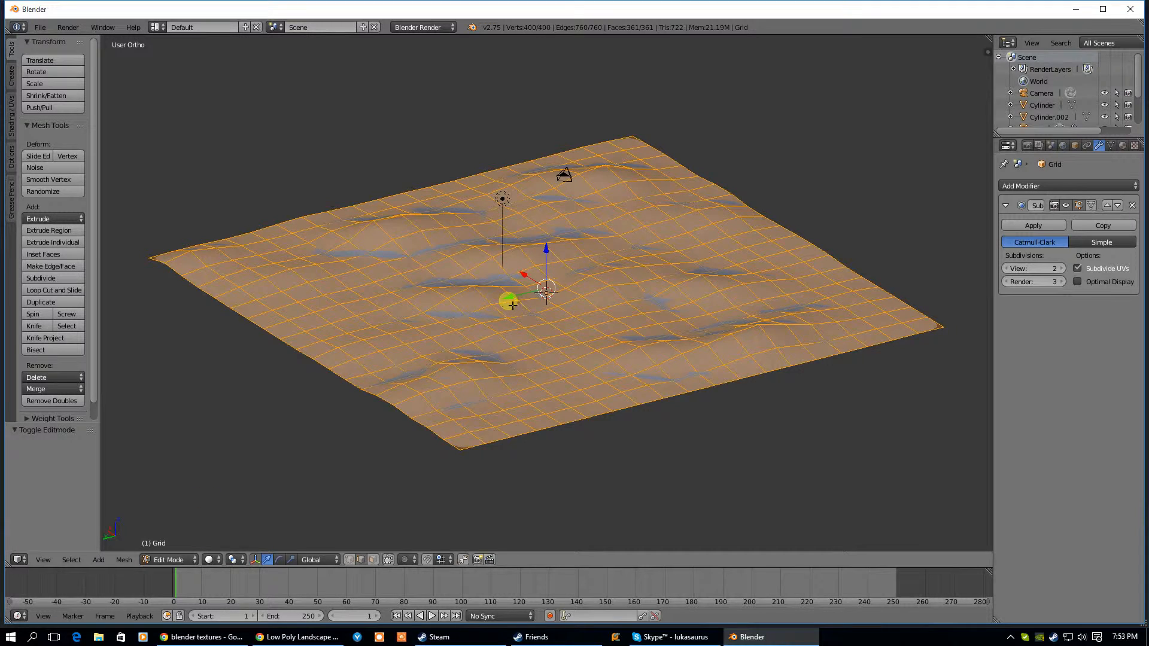
pyautogui.press('s')
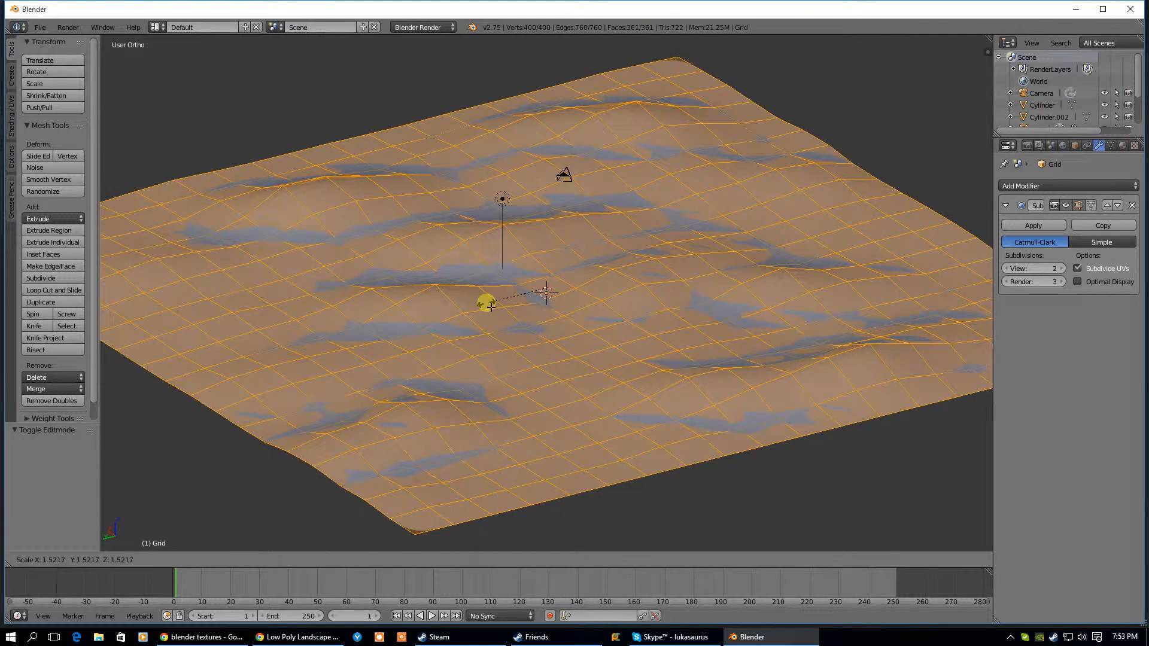
pyautogui.write('2')
pyautogui.press('Return')
pyautogui.scroll(-4, 515, 329)
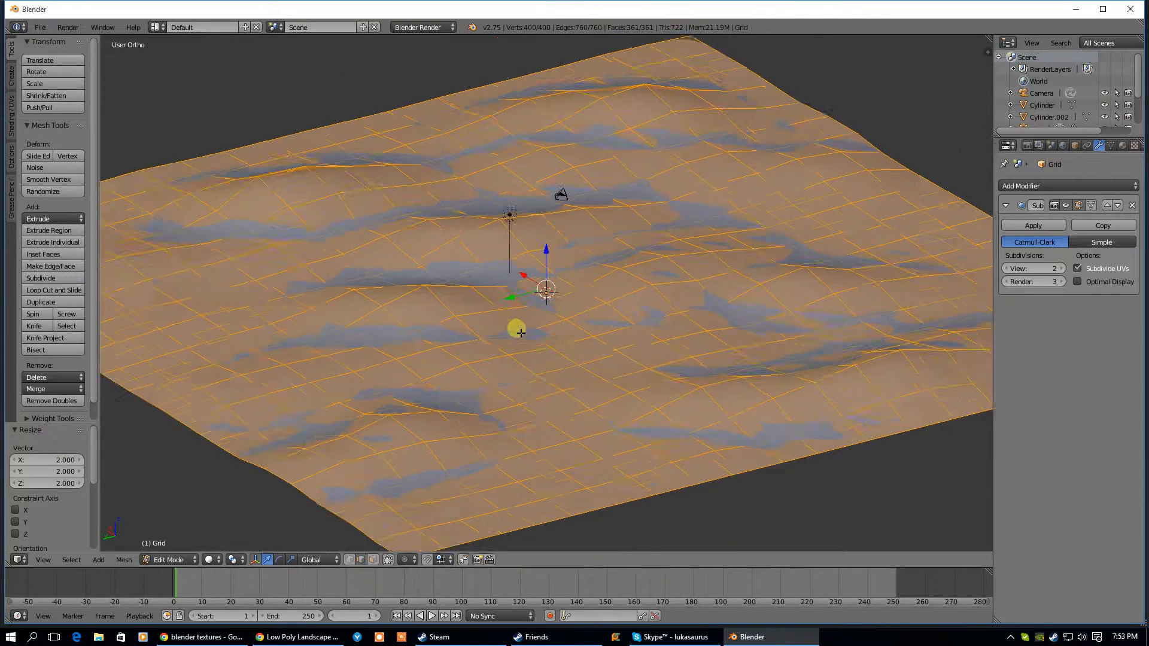
pyautogui.press('Tab')
pyautogui.moveTo(518, 347)
pyautogui.mouseDown(button='middle')
pyautogui.moveTo(530, 332)
pyautogui.moveTo(541, 360)
pyautogui.mouseUp(button='middle')
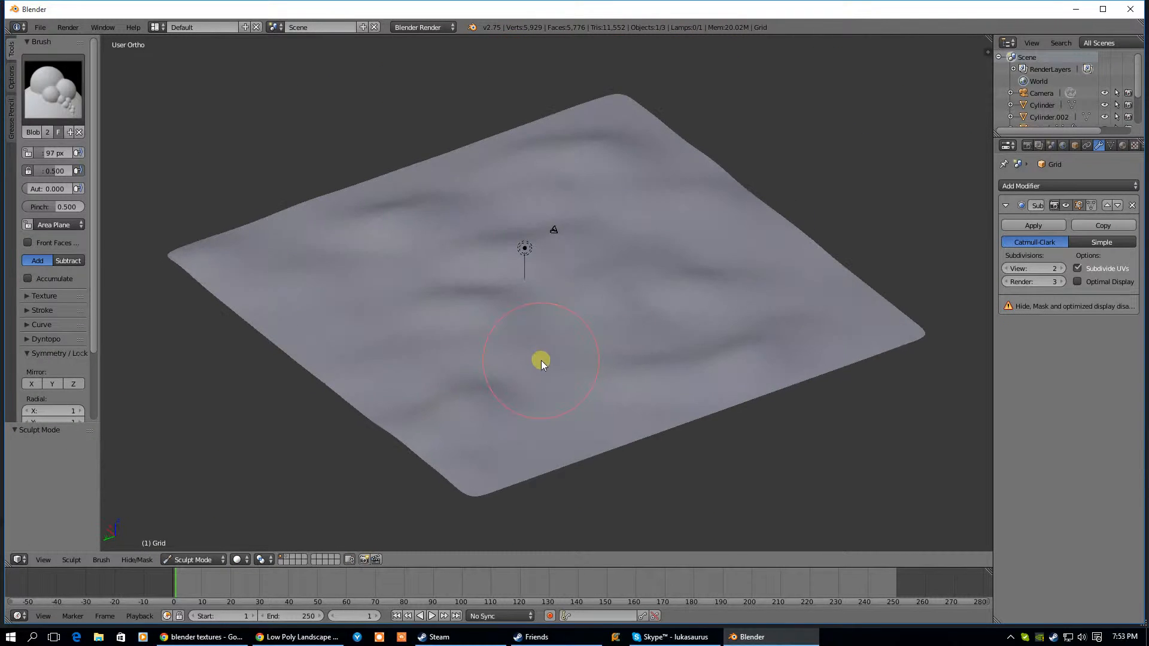
# - Switch the terrain grid to Object Mode
pyautogui.scroll(3, 250, 459)
pyautogui.click(210, 559)
pyautogui.click(217, 543)
pyautogui.moveTo(543, 332); pyautogui.dragTo(580, 332, button='middle')
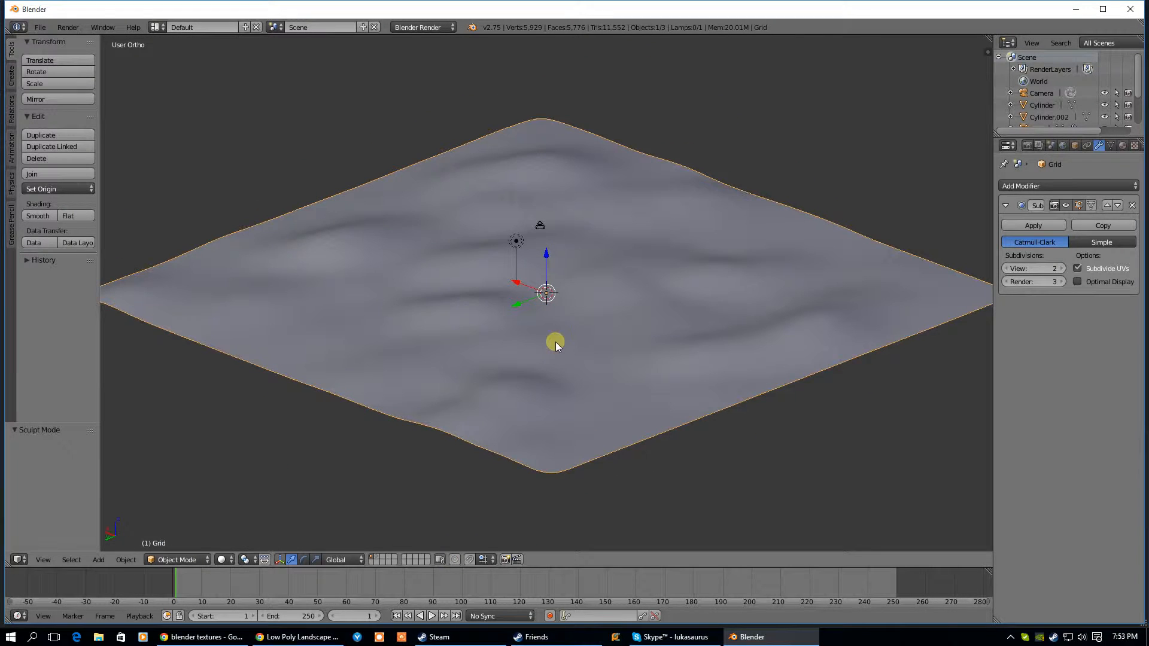
# - Compare the Simple and Catmull-Clark subdivision types on the terrain, returning to Catmull-Clark, and inspect its mesh in Edit Mode
pyautogui.click(1085, 244)
pyautogui.click(1032, 244)
pyautogui.click(1101, 241)
pyautogui.click(1044, 242)
pyautogui.press('Tab')
pyautogui.press('Tab')
pyautogui.press('Tab')
pyautogui.press('Tab')
pyautogui.moveTo(604, 375)
pyautogui.mouseDown(button='middle')
pyautogui.moveTo(469, 338)
pyautogui.moveTo(606, 375)
pyautogui.moveTo(589, 377)
pyautogui.mouseUp(button='middle')
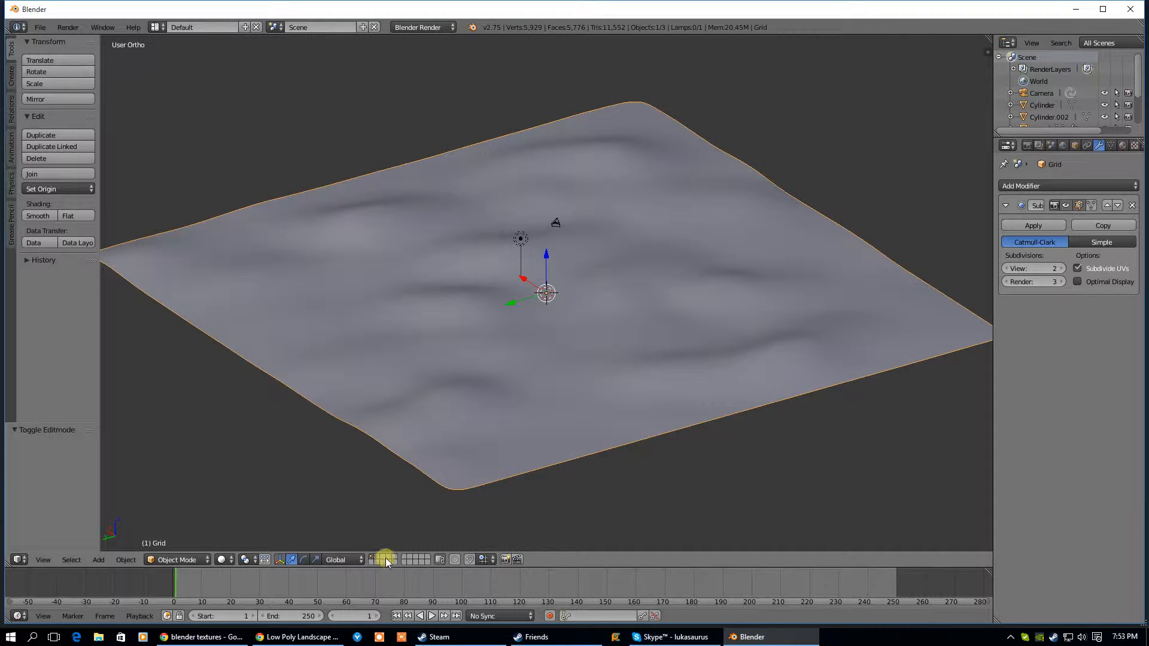
# - Move the finished terrain to the third layer and add a new grid mesh to the scene
pyautogui.press('m')
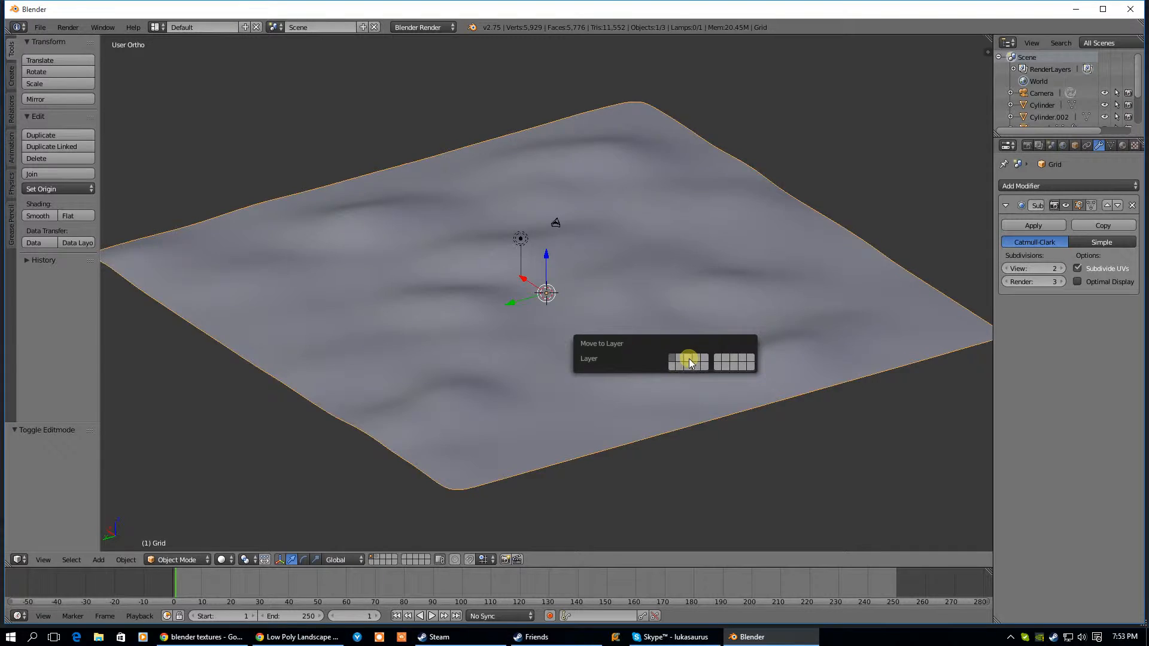
pyautogui.click(688, 358)
pyautogui.click(99, 560)
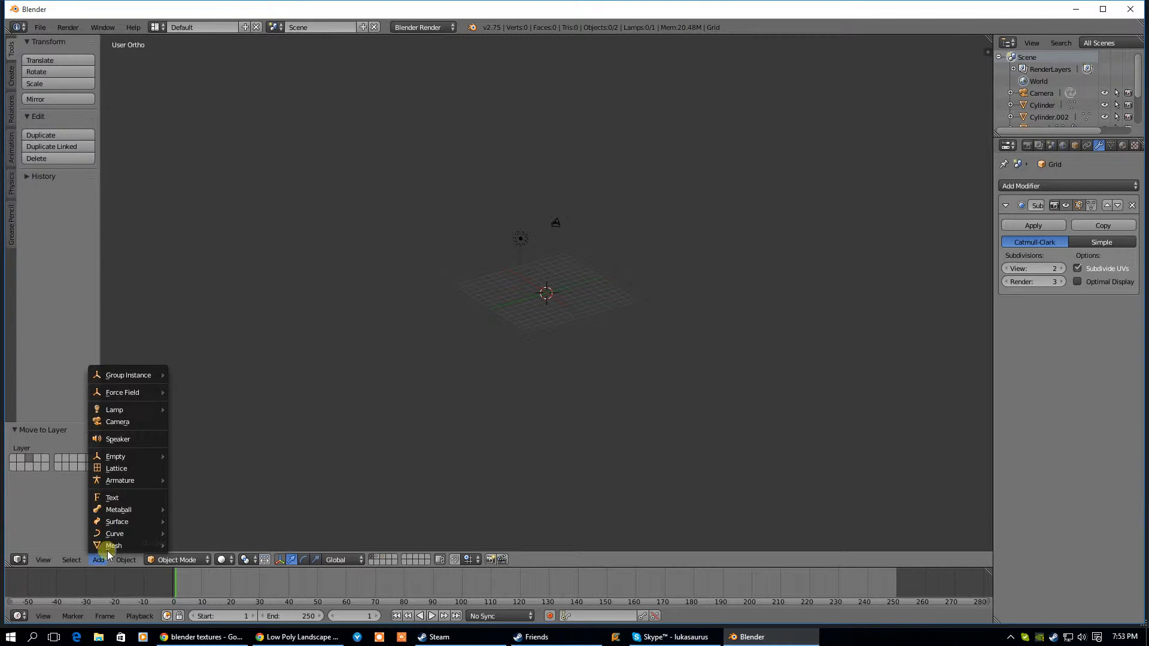
pyautogui.moveTo(109, 550)
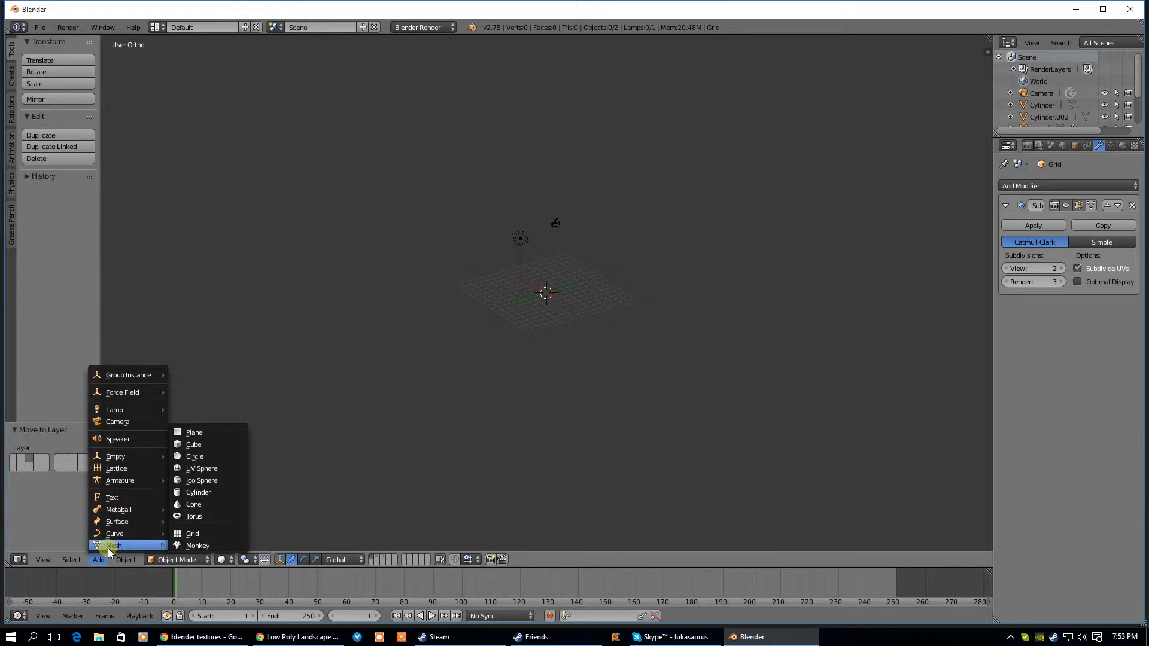
pyautogui.click(197, 533)
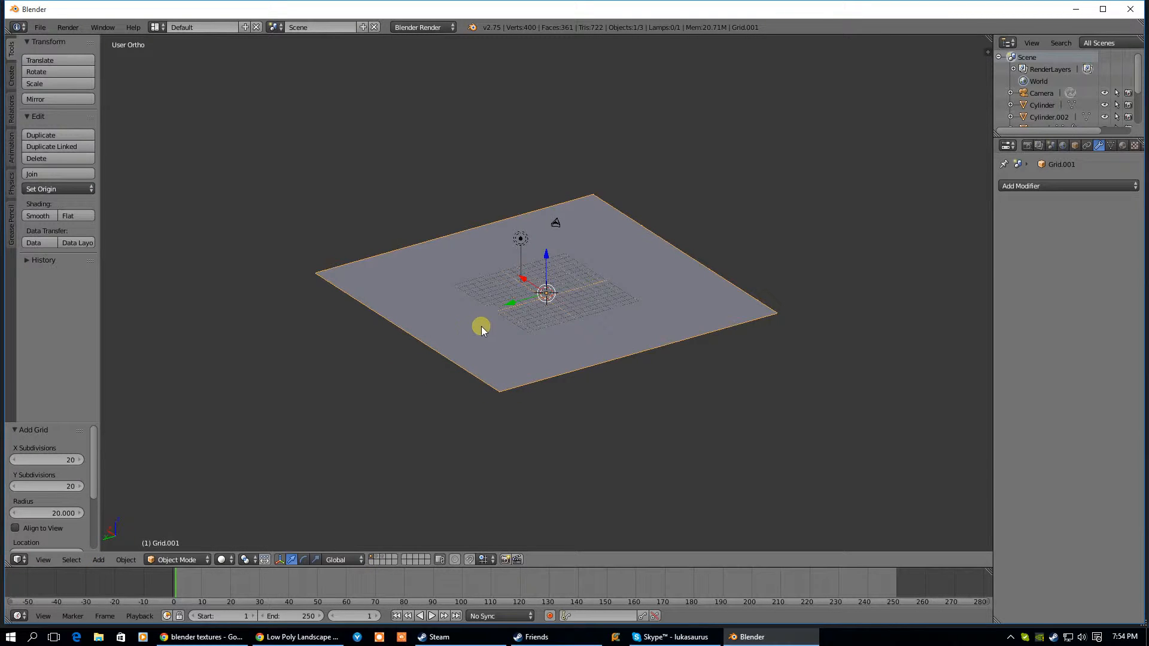
# - Sculpt large mountains along the far edge of the new grid in Sculpt Mode with the Blob brush
pyautogui.click(167, 560)
pyautogui.click(180, 530)
pyautogui.moveTo(372, 261)
pyautogui.mouseDown()
pyautogui.moveTo(561, 213)
pyautogui.moveTo(402, 274)
pyautogui.moveTo(465, 245)
pyautogui.moveTo(414, 246)
pyautogui.moveTo(554, 226)
pyautogui.moveTo(446, 254)
pyautogui.moveTo(572, 223)
pyautogui.moveTo(507, 226)
pyautogui.moveTo(389, 263)
pyautogui.moveTo(404, 281)
pyautogui.moveTo(610, 231)
pyautogui.moveTo(568, 239)
pyautogui.moveTo(546, 210)
pyautogui.moveTo(513, 322)
pyautogui.mouseUp()
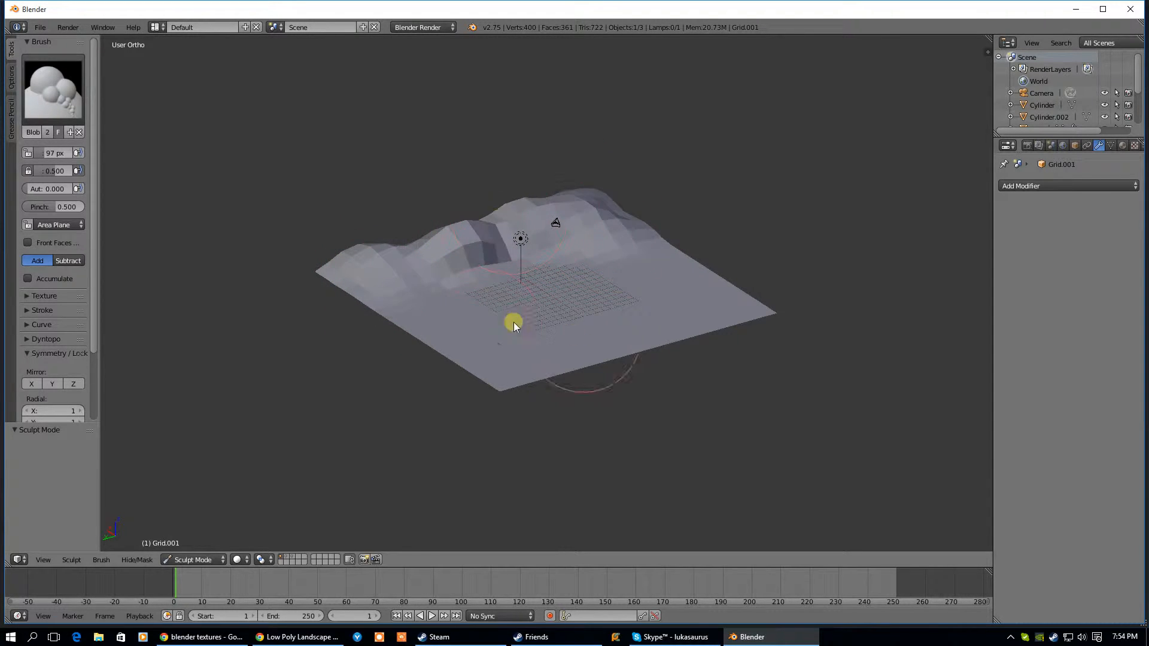
pyautogui.moveTo(494, 242); pyautogui.dragTo(382, 239)
# - Reduce the Blob brush radius to 46 px and sculpt smaller bumps over the mountains along the far edge of the grid
pyautogui.moveTo(74, 154); pyautogui.dragTo(37, 153)
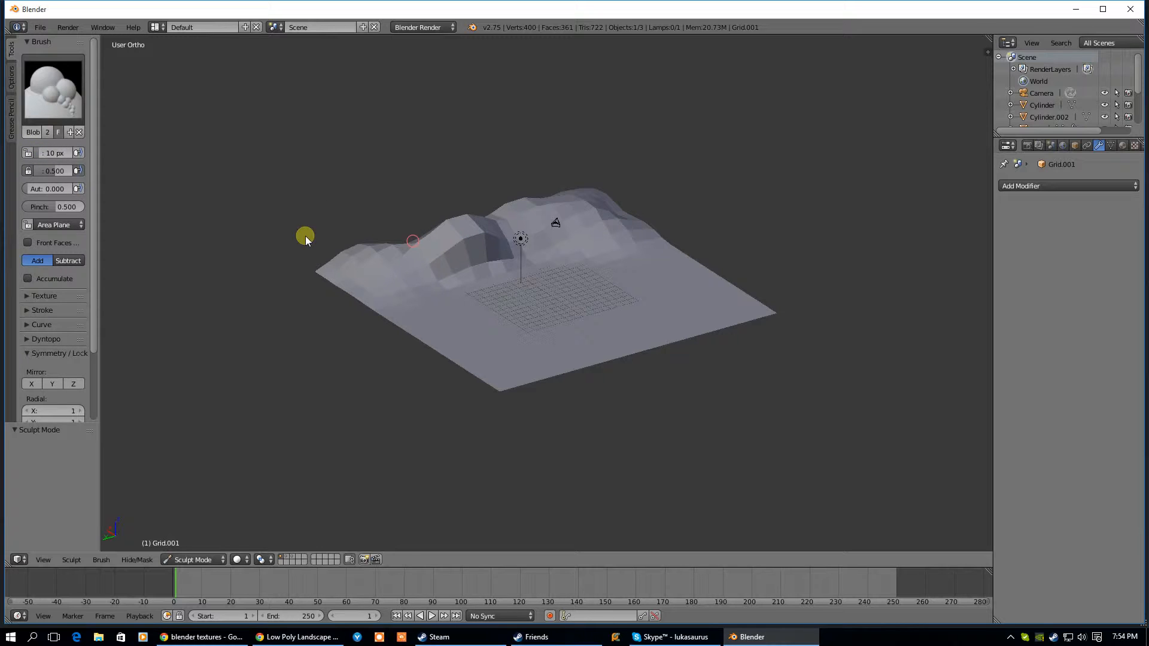
pyautogui.moveTo(43, 155); pyautogui.dragTo(50, 154)
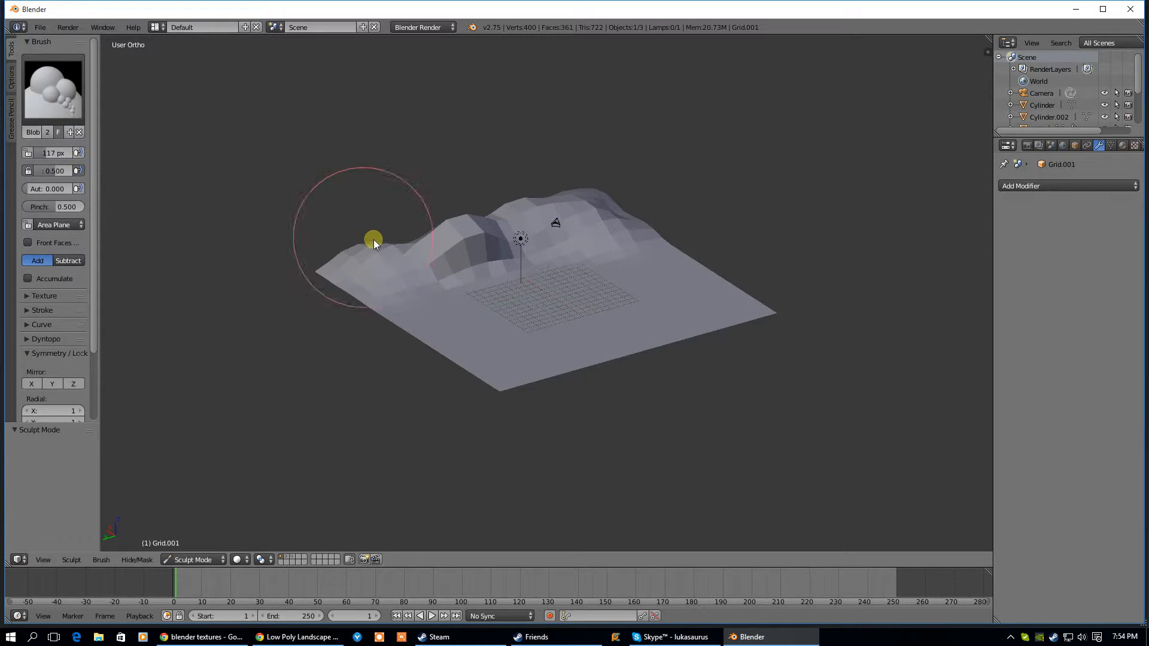
pyautogui.keyDown('ctrl'); pyautogui.scroll(1, 380, 249); pyautogui.keyUp('ctrl')
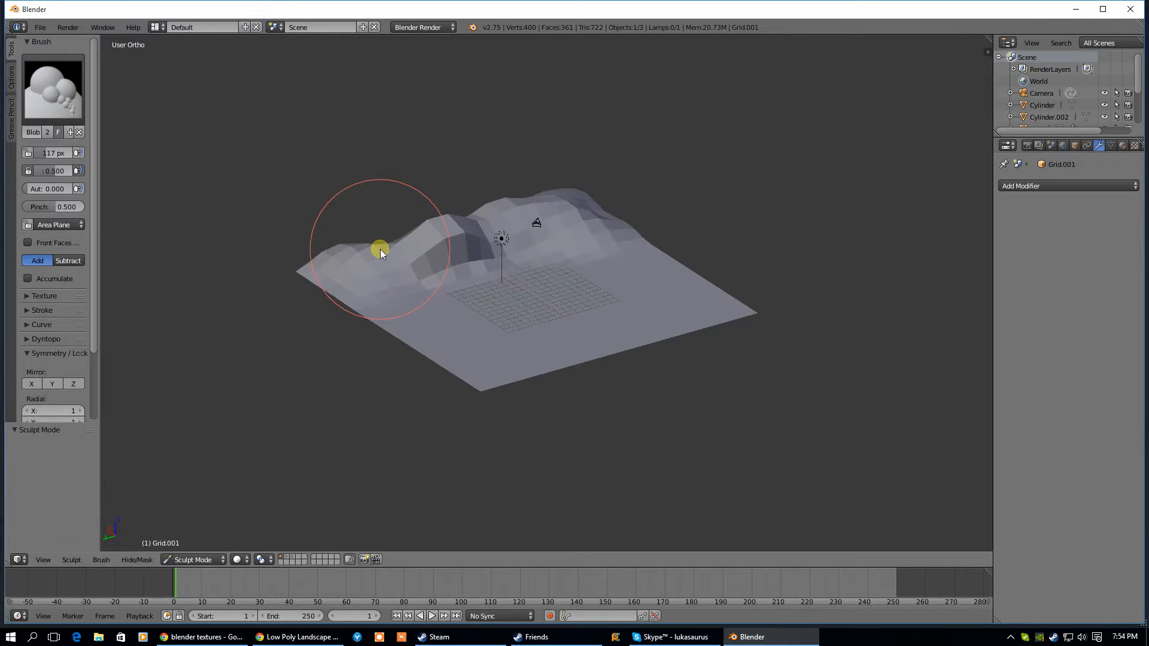
pyautogui.scroll(-1, 380, 249)
pyautogui.moveTo(39, 154); pyautogui.dragTo(37, 154)
pyautogui.moveTo(448, 238)
pyautogui.mouseDown()
pyautogui.moveTo(586, 217)
pyautogui.moveTo(377, 270)
pyautogui.mouseUp()
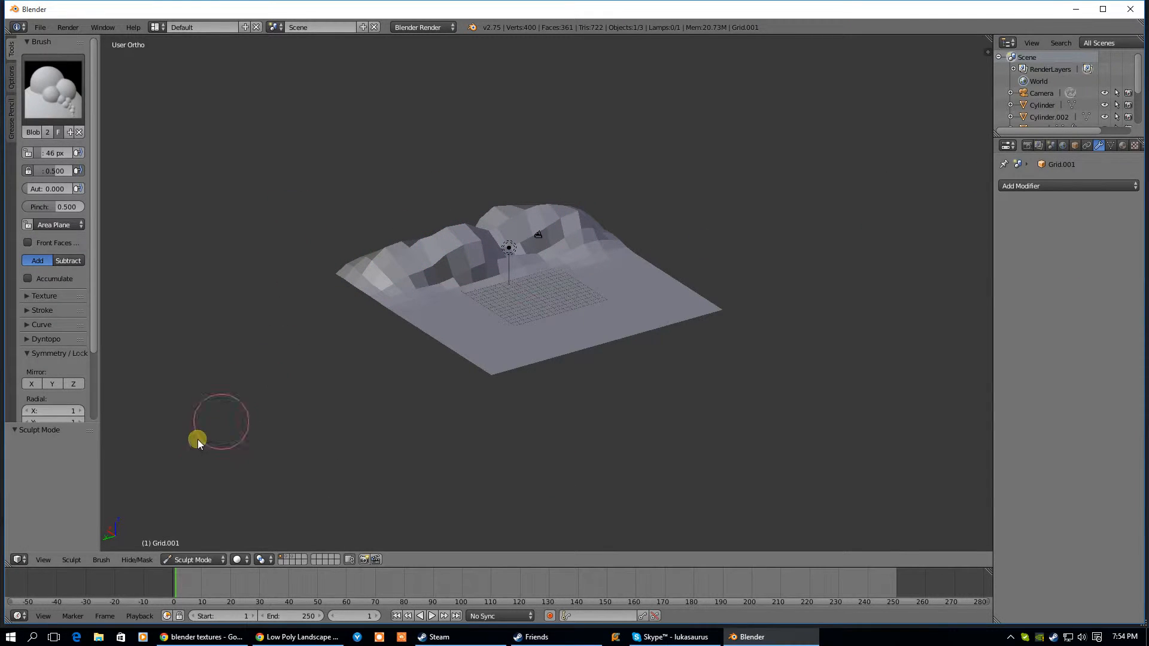
# - Switch the grid to Edit Mode and enable proportional editing with the Random falloff
pyautogui.press('Tab')
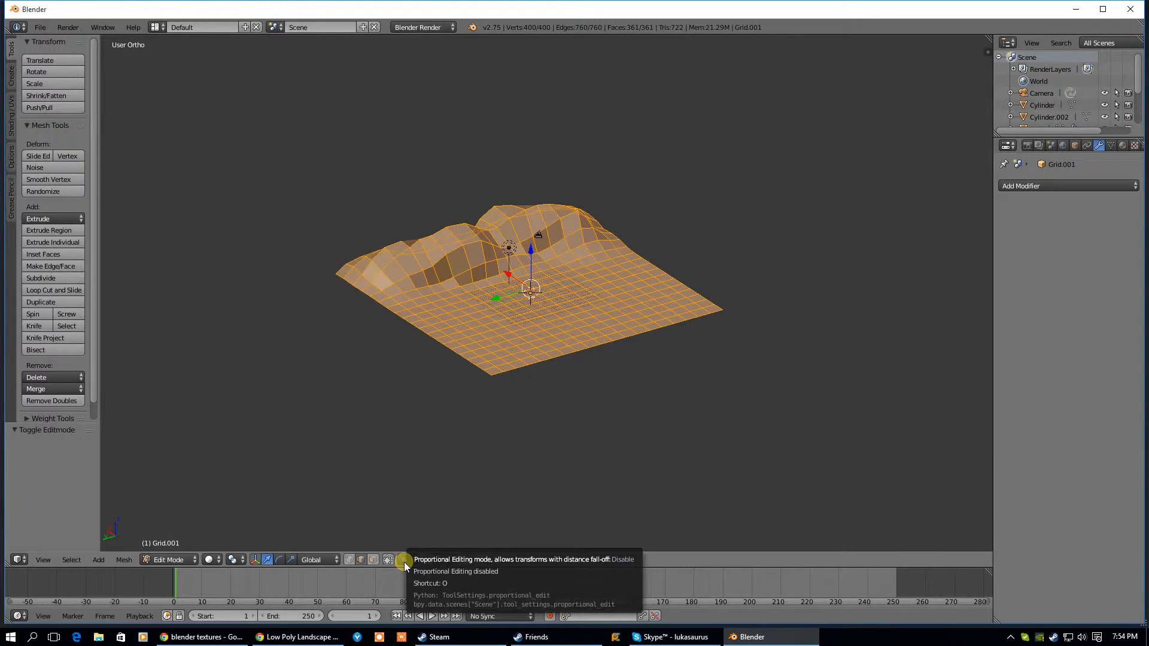
pyautogui.press('o')
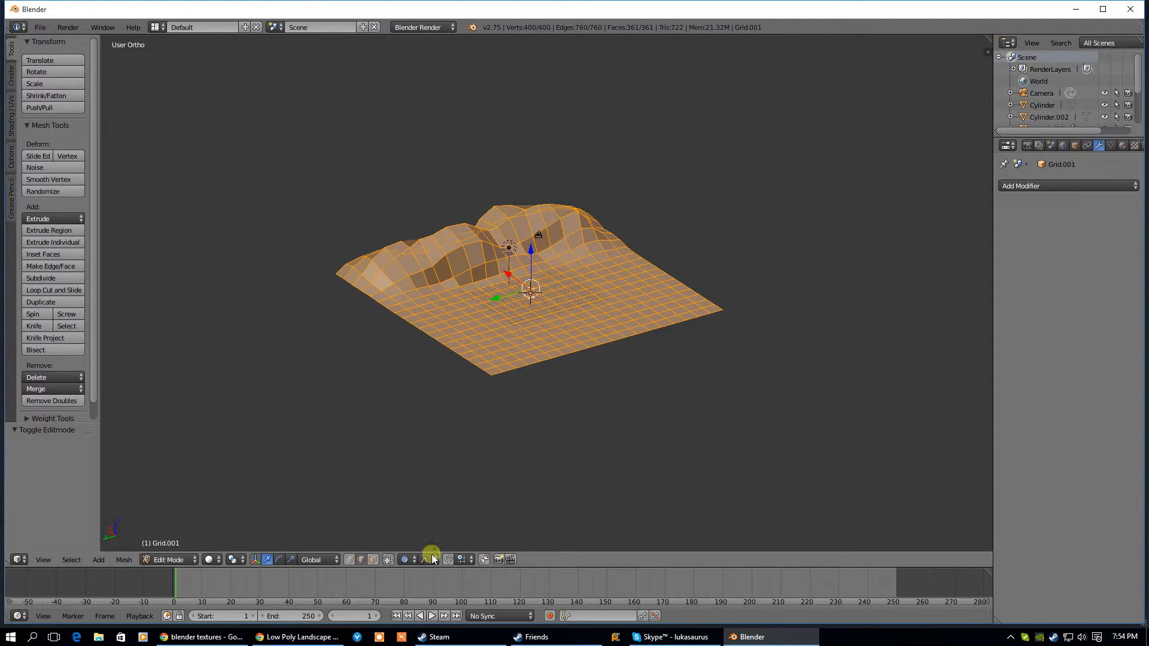
pyautogui.click(429, 559)
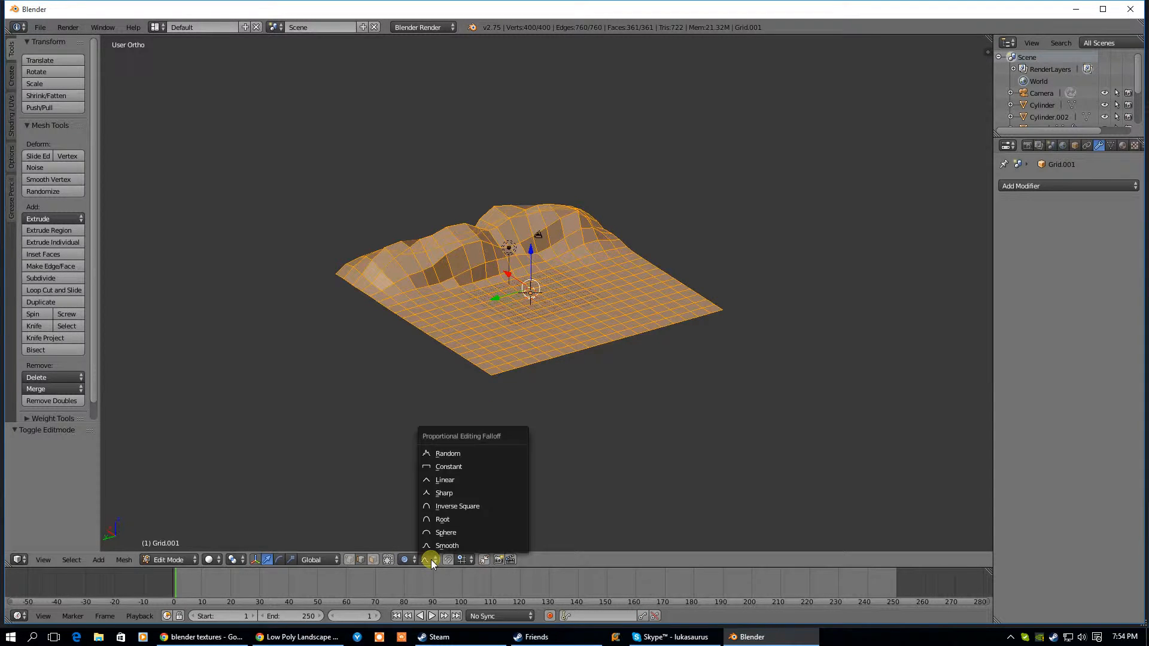
pyautogui.click(441, 454)
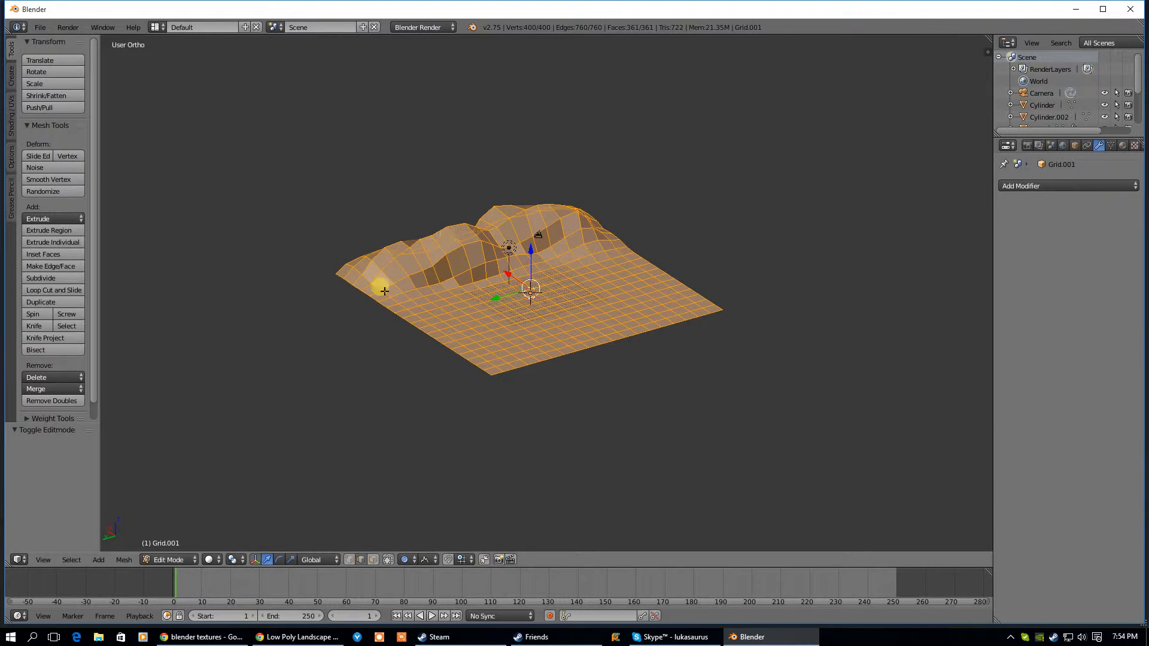
# - Clear the selection and, in face select mode, select one face on top of each of the four mountain peaks
pyautogui.moveTo(373, 290); pyautogui.dragTo(431, 323, button='middle')
pyautogui.click(373, 560)
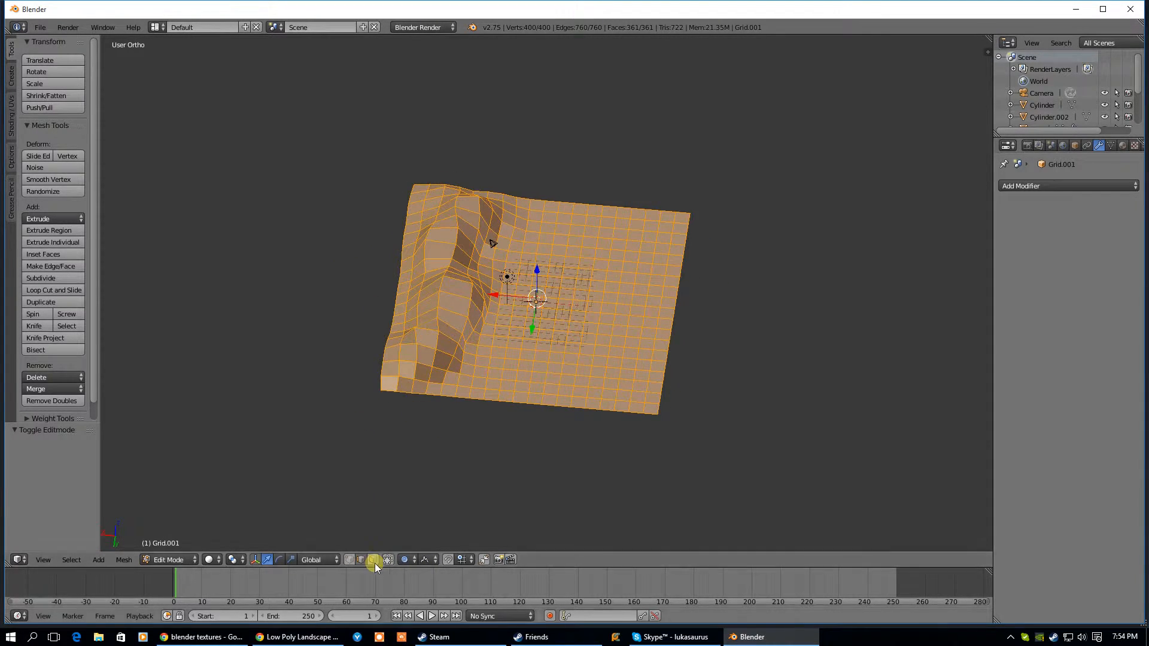
pyautogui.press('a')
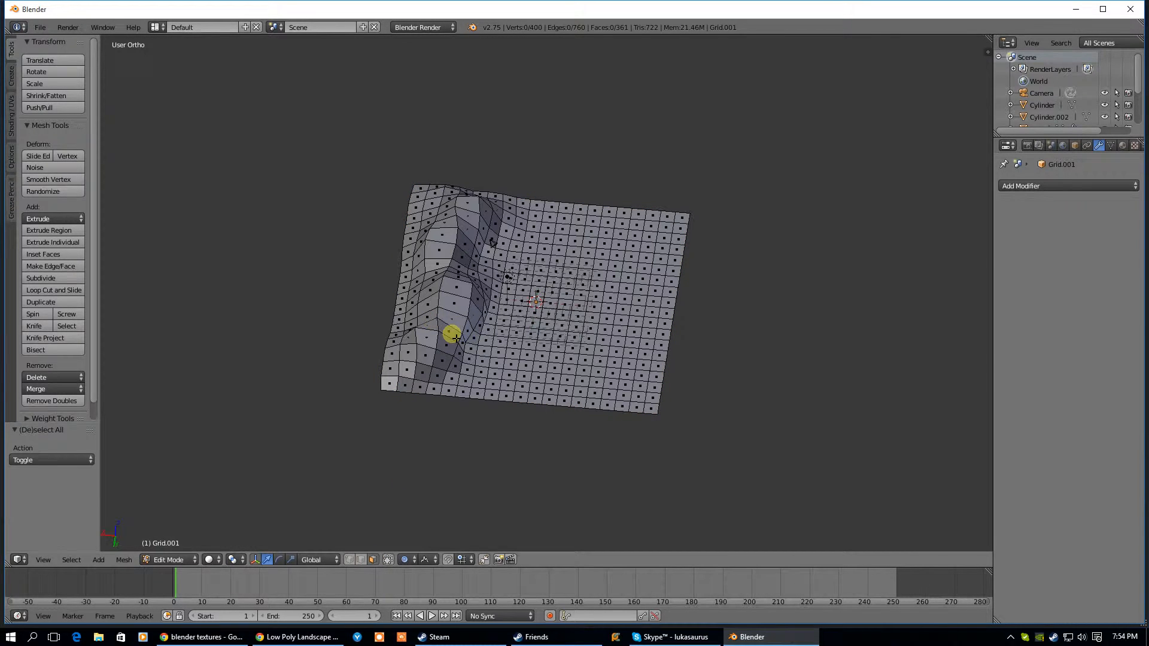
pyautogui.rightClick(430, 339)
pyautogui.keyDown('shift'); pyautogui.rightClick(453, 304); pyautogui.keyUp('shift')
pyautogui.keyDown('shift'); pyautogui.rightClick(439, 249); pyautogui.keyUp('shift')
pyautogui.keyDown('shift'); pyautogui.rightClick(472, 207); pyautogui.keyUp('shift')
pyautogui.moveTo(476, 258); pyautogui.dragTo(485, 288, button='middle')
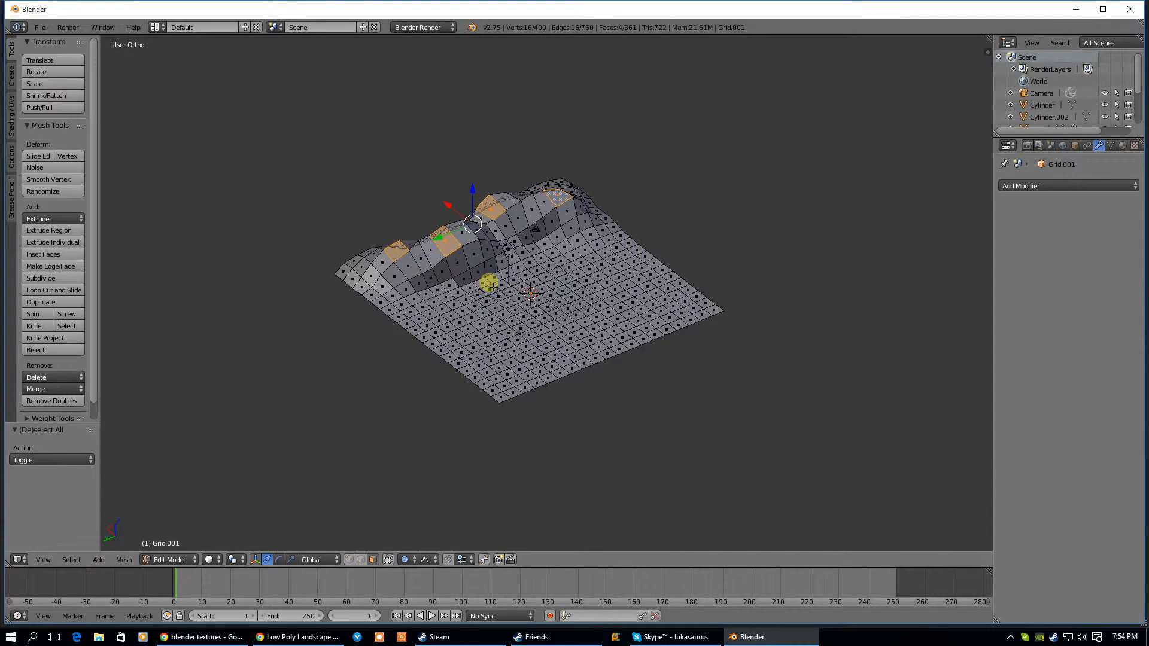
# - Raise the four peak faces 9.212 along Z with Random falloff, enlarging the proportional size to 21.11
pyautogui.press('g')
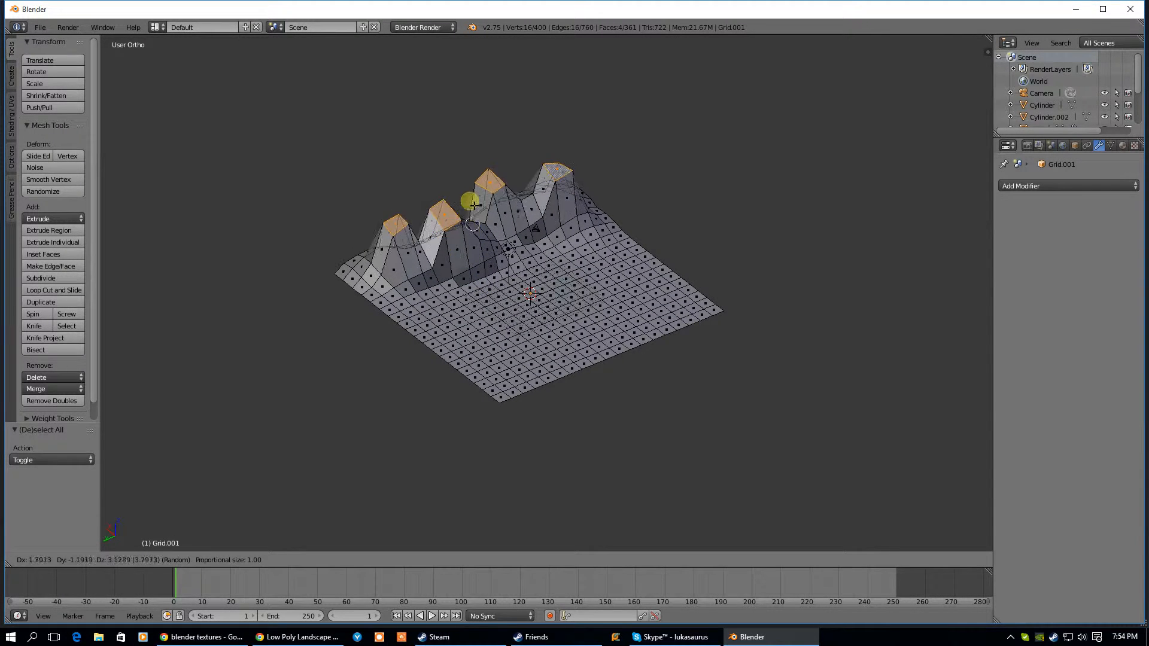
pyautogui.press('z')
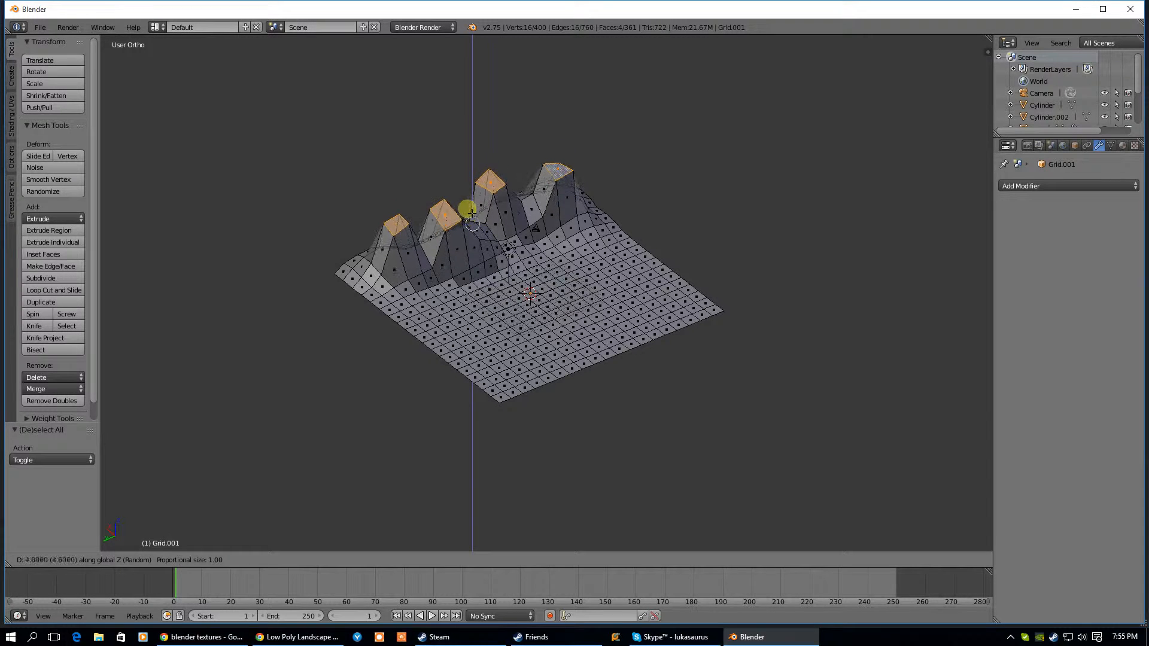
pyautogui.scroll(-14, 474, 226)
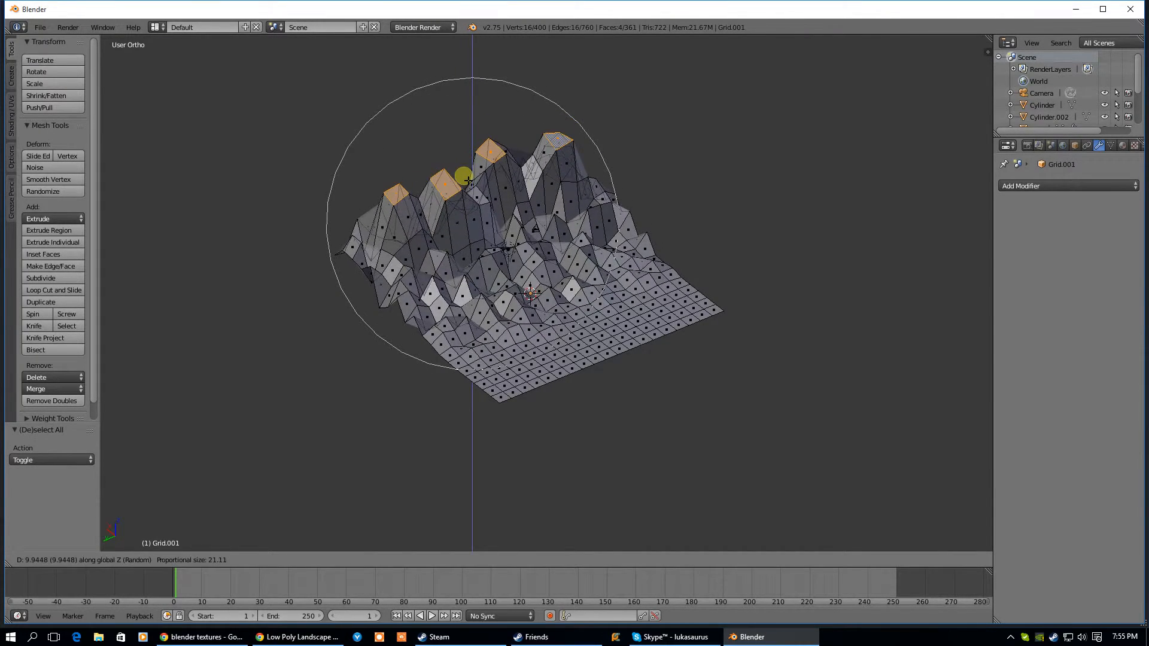
pyautogui.scroll(1, 469, 182)
pyautogui.scroll(-1, 470, 183)
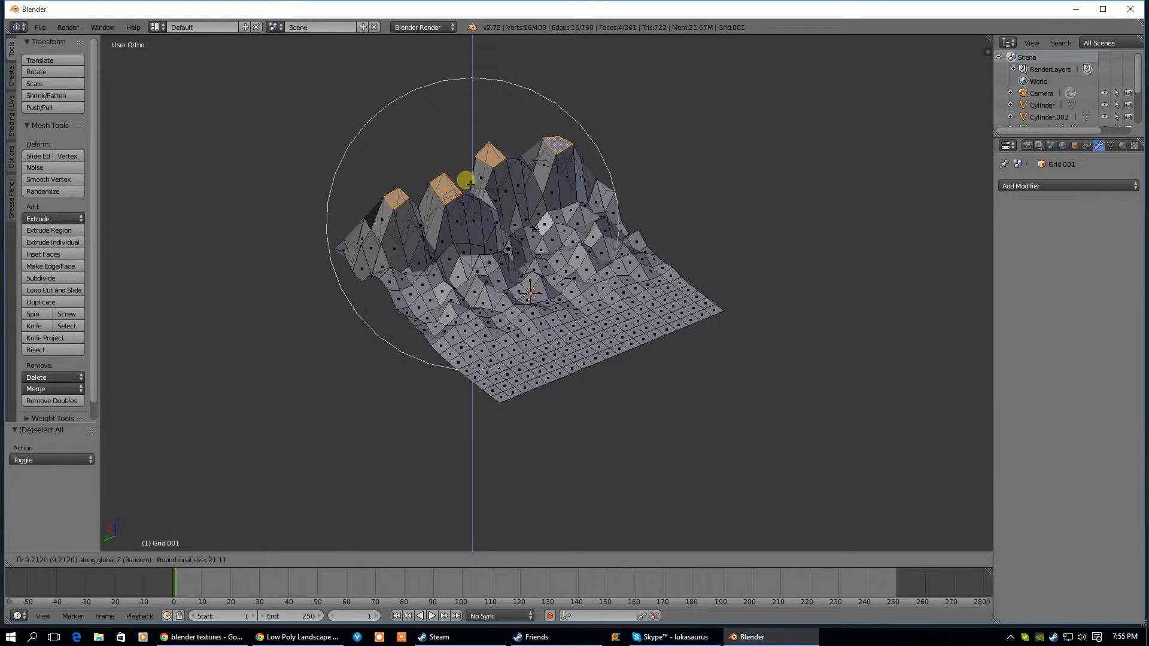
pyautogui.click(470, 185)
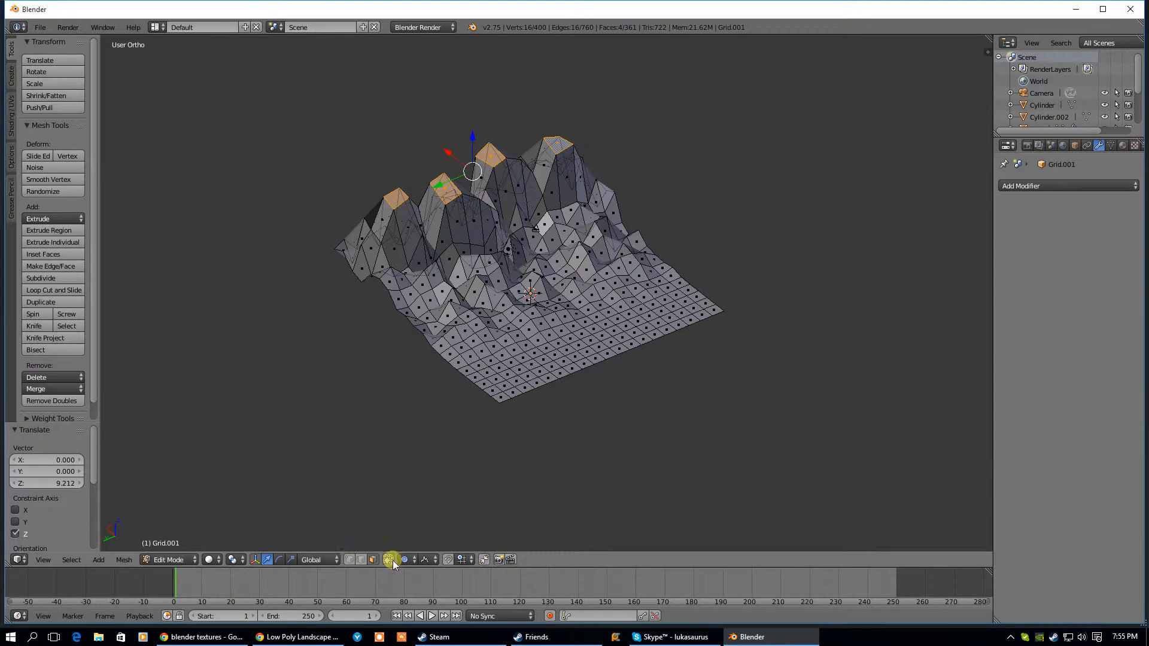
# - Change the proportional falloff to Smooth and lower the selected peak faces by 9.84 along Z
pyautogui.click(425, 560)
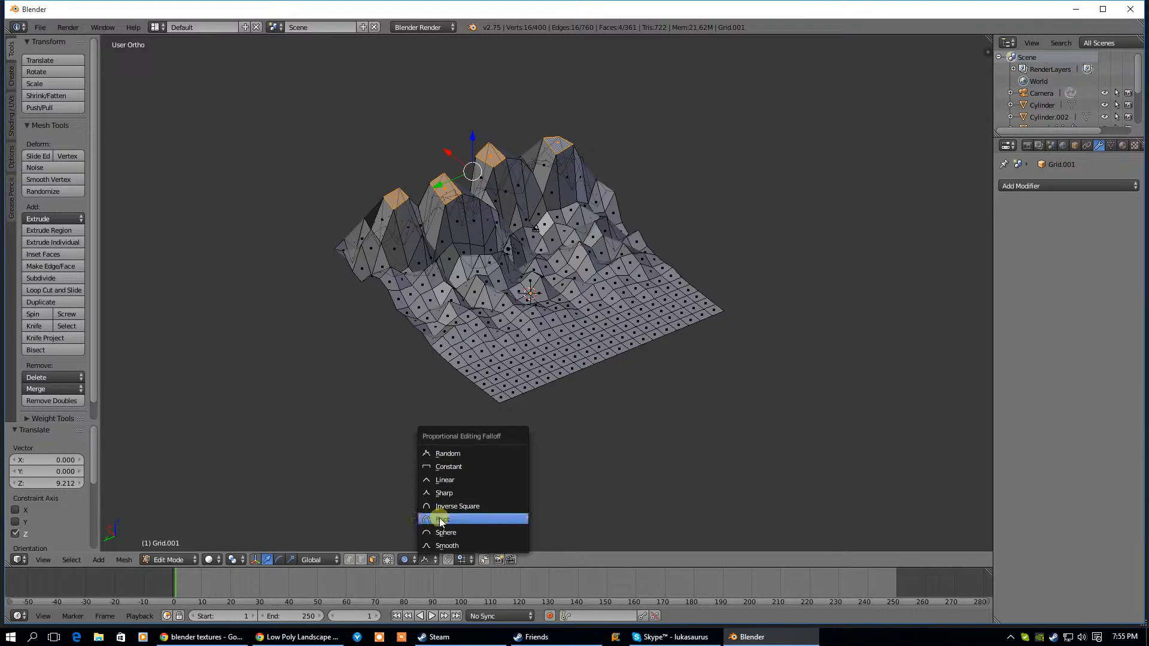
pyautogui.click(441, 543)
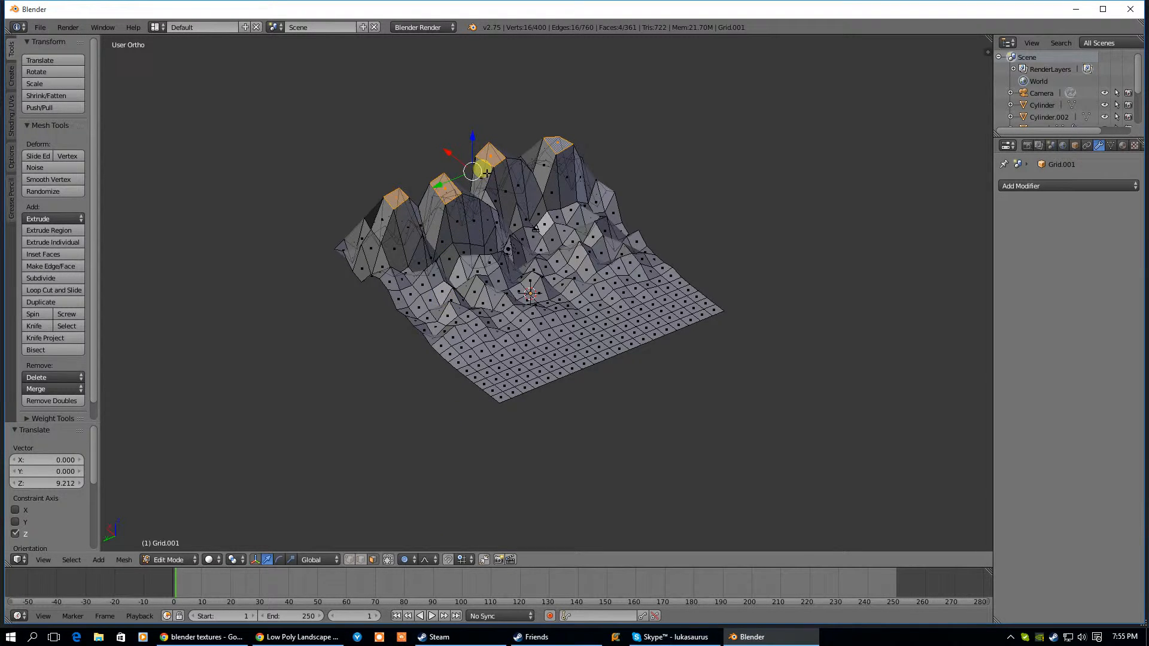
pyautogui.press('g')
pyautogui.press('z')
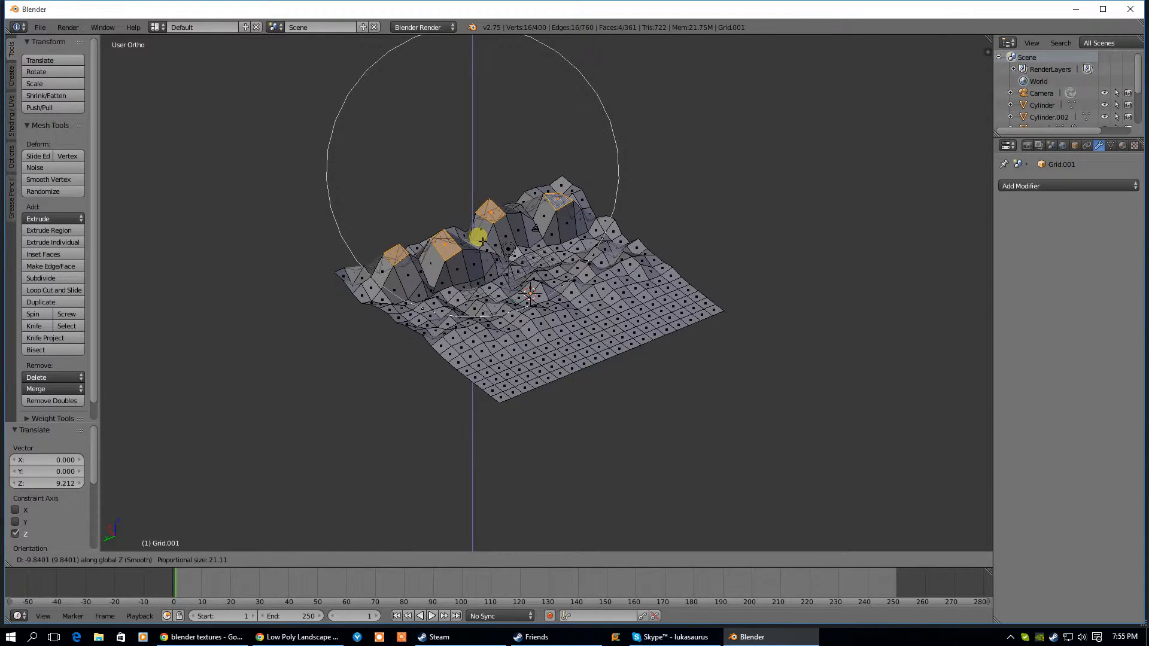
pyautogui.click(476, 235)
pyautogui.moveTo(443, 282); pyautogui.dragTo(482, 286, button='middle')
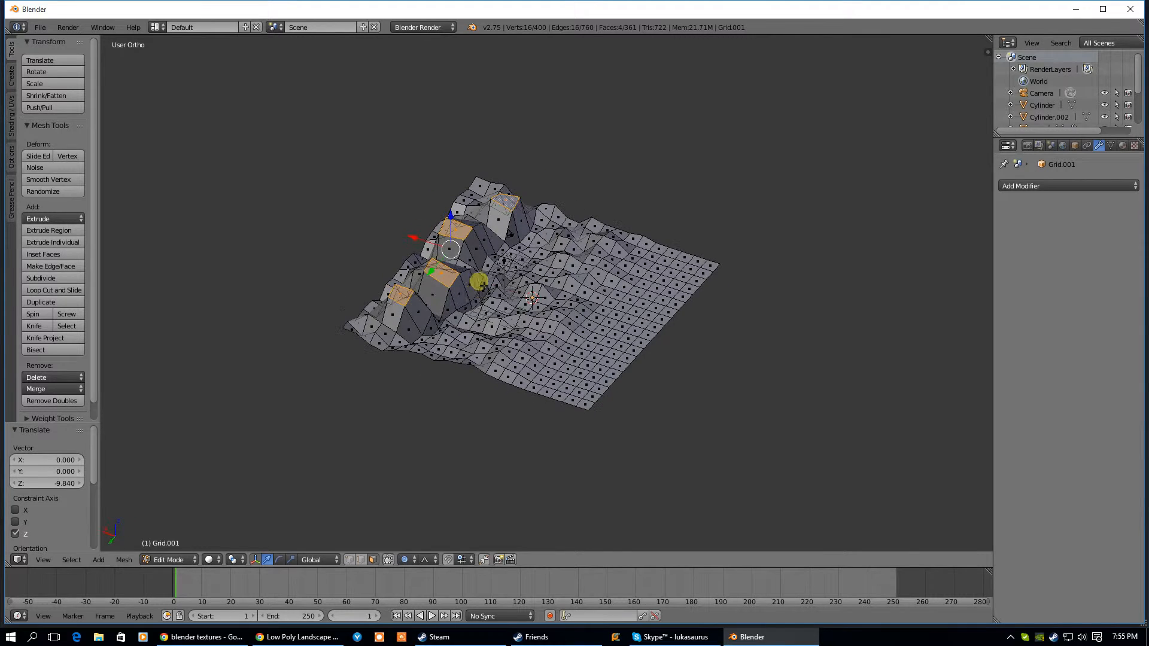
# - Select the whole terrain mesh and scale it by 0.621 along Z
pyautogui.press('a')
pyautogui.press('a')
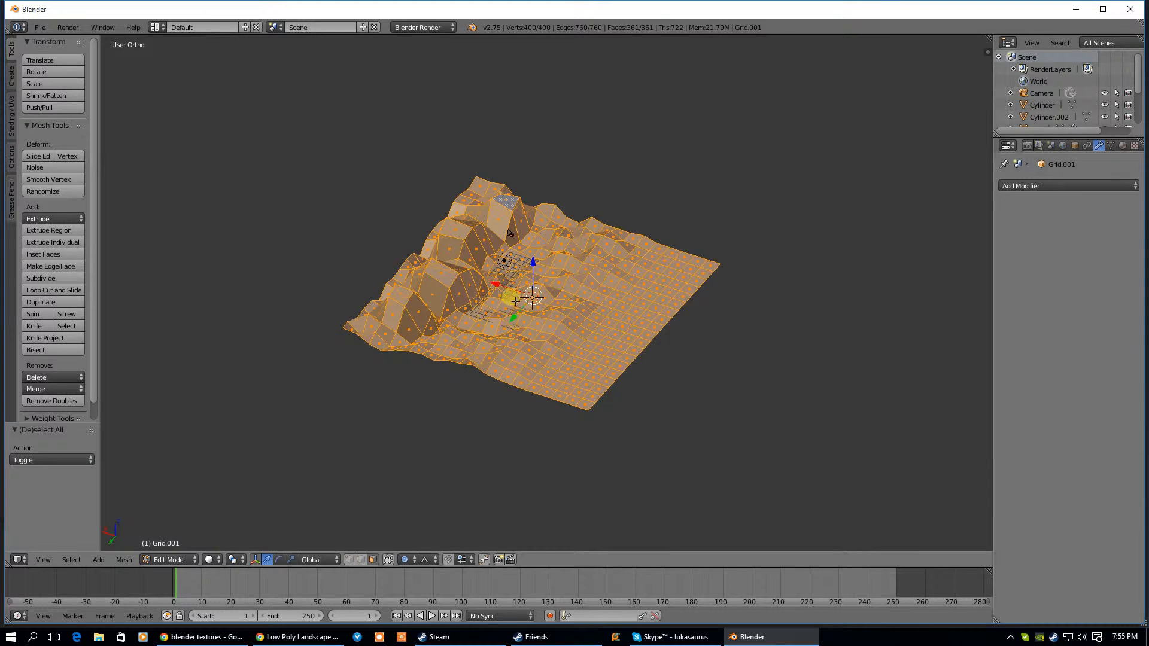
pyautogui.press('s')
pyautogui.press('z')
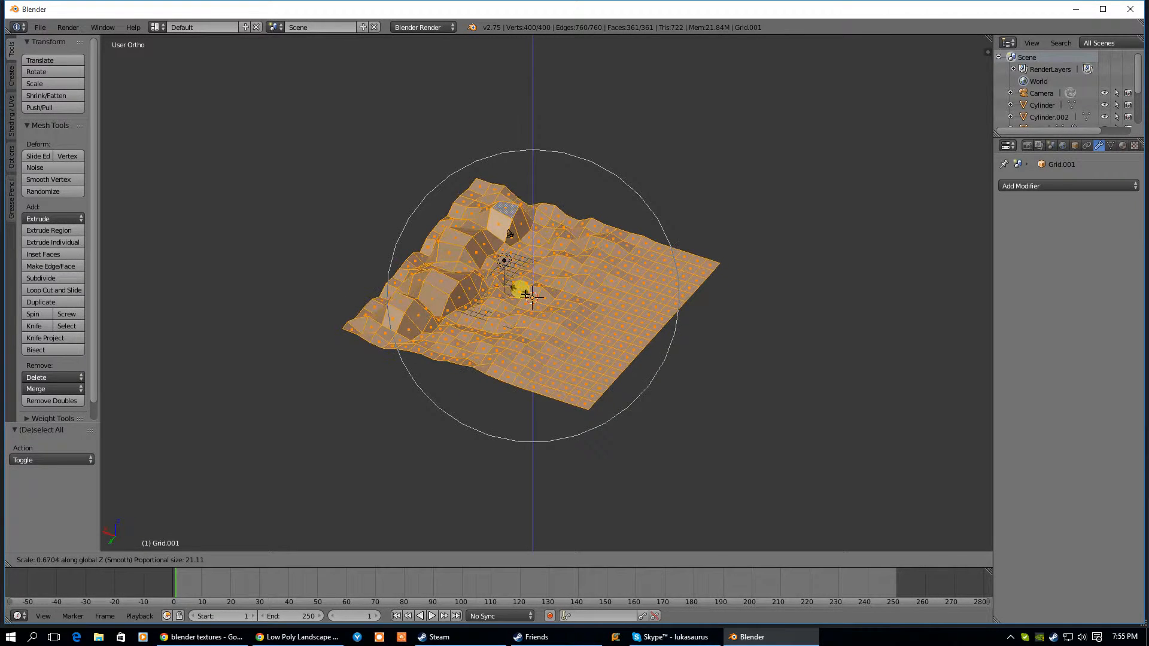
pyautogui.click(514, 281)
pyautogui.moveTo(514, 281)
pyautogui.mouseDown(button='middle')
pyautogui.moveTo(487, 284)
pyautogui.moveTo(501, 280)
pyautogui.mouseUp(button='middle')
# - Try raising four peak faces along Z with the Constant proportional falloff and different influence sizes
pyautogui.rightClick(443, 261)
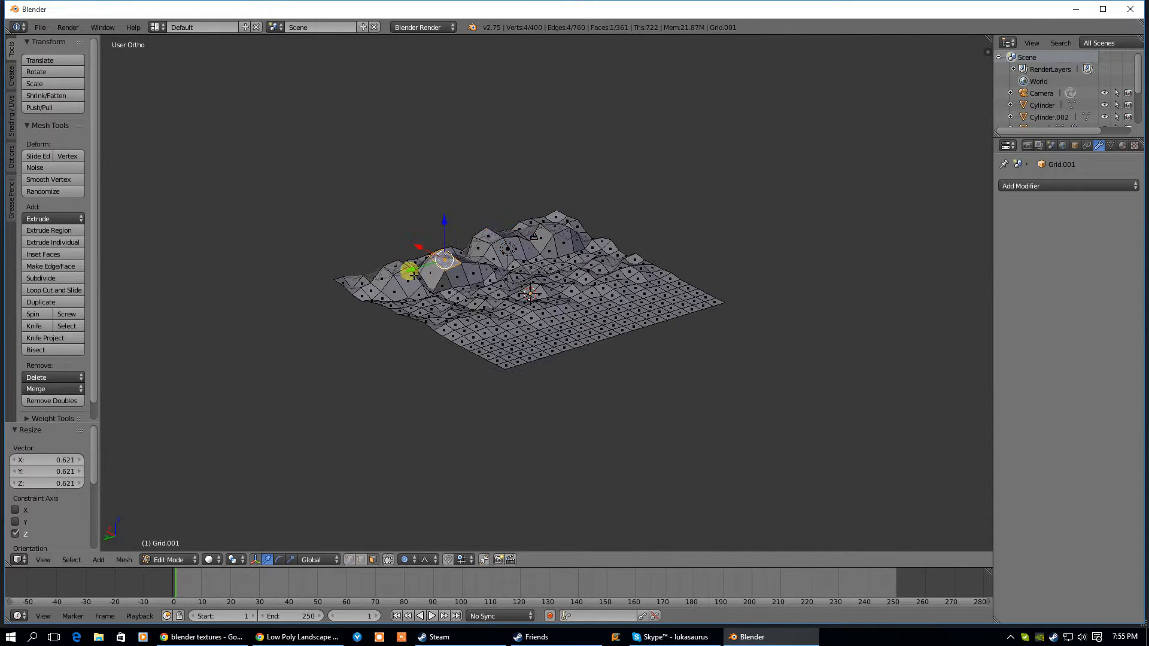
pyautogui.keyDown('shift'); pyautogui.rightClick(487, 238); pyautogui.keyUp('shift')
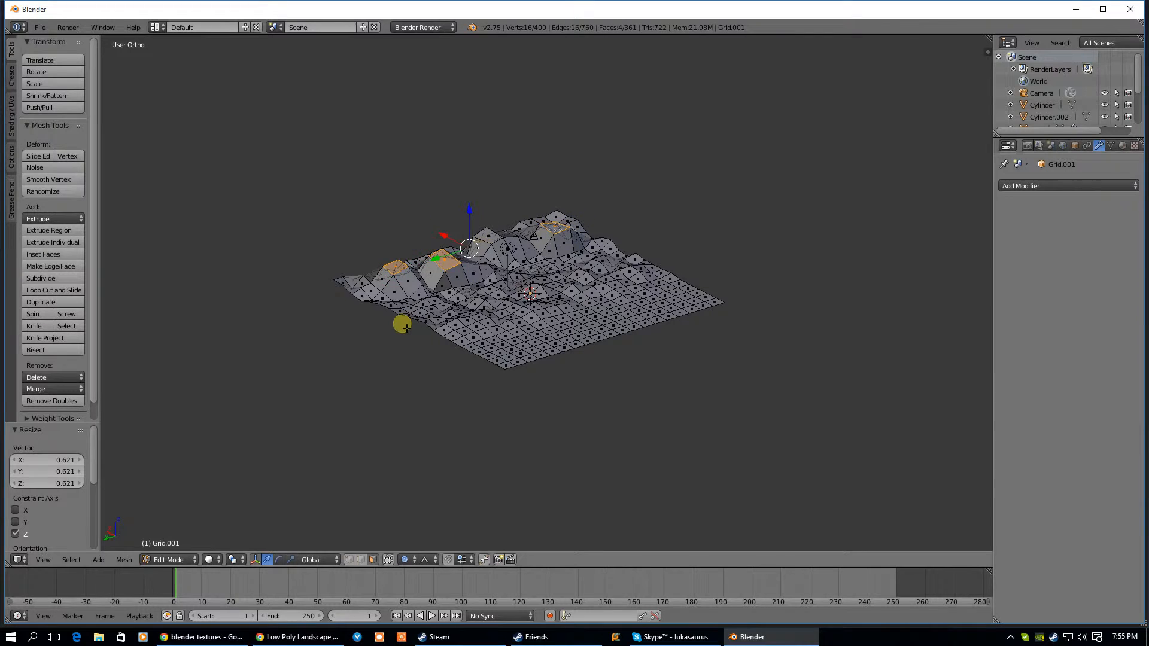
pyautogui.click(425, 560)
pyautogui.click(446, 462)
pyautogui.press('g')
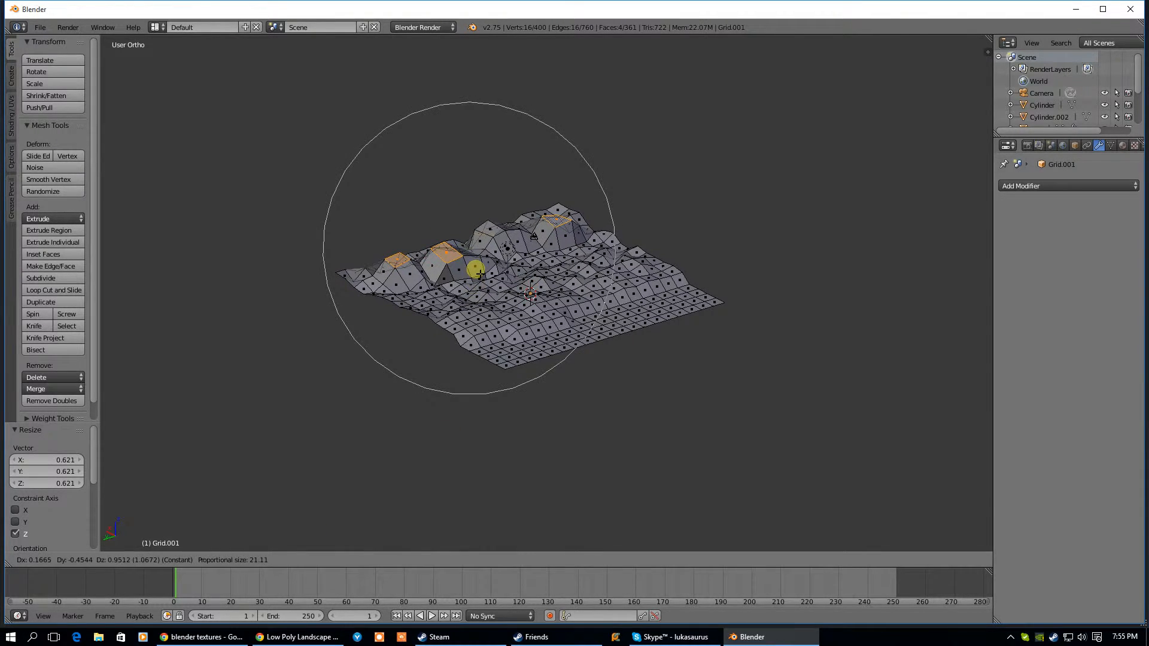
pyautogui.press('z')
pyautogui.scroll(3, 480, 263)
pyautogui.scroll(8, 480, 263)
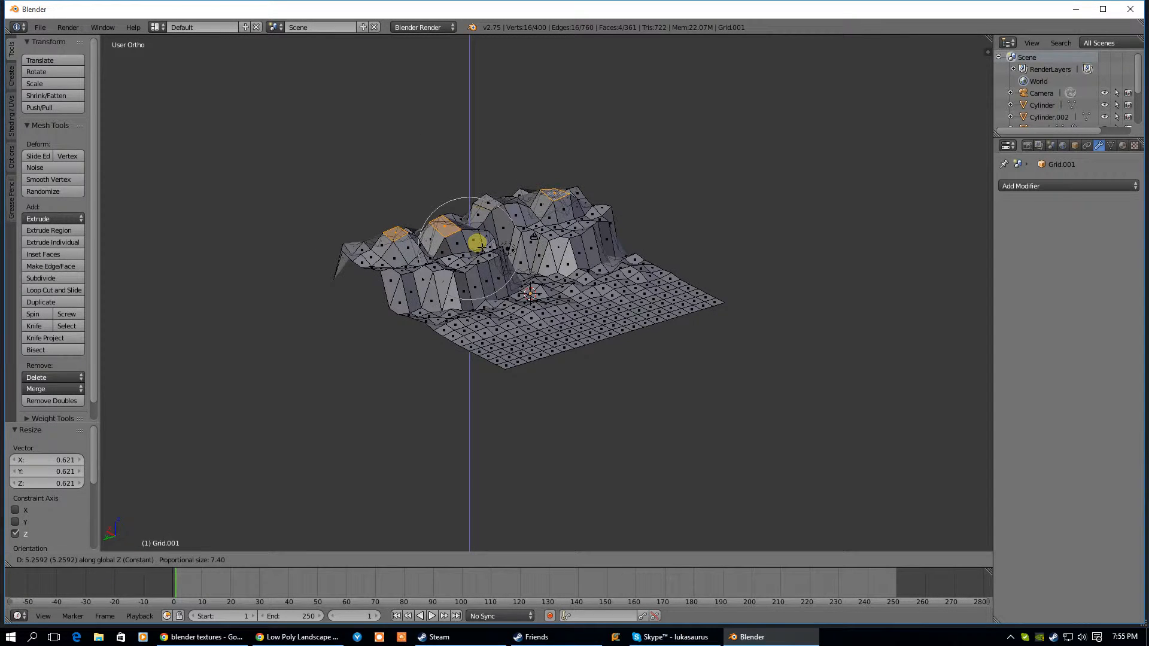
pyautogui.scroll(-3, 480, 251)
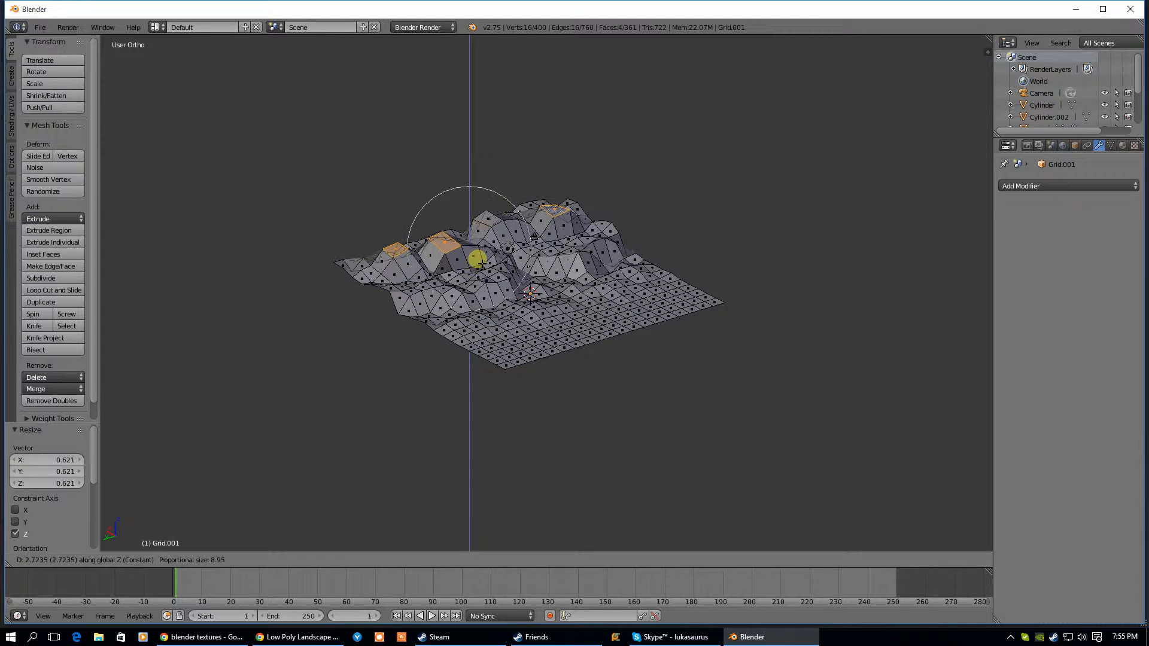
pyautogui.rightClick(481, 259)
# - Select one face on top of each of the four mountain peaks again
pyautogui.rightClick(490, 239)
pyautogui.moveTo(408, 234); pyautogui.dragTo(451, 302, button='middle')
pyautogui.keyDown('shift'); pyautogui.rightClick(449, 302); pyautogui.keyUp('shift')
pyautogui.keyDown('shift'); pyautogui.rightClick(395, 328); pyautogui.keyUp('shift')
pyautogui.keyDown('shift'); pyautogui.rightClick(499, 199); pyautogui.keyUp('shift')
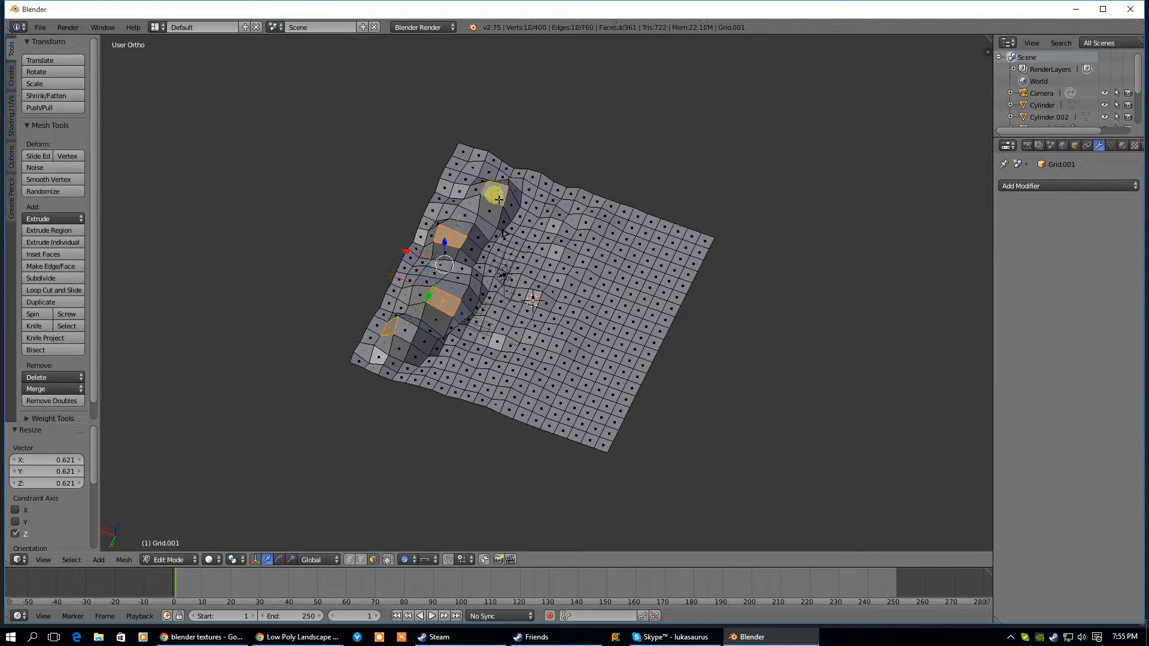
pyautogui.keyDown('shift'); pyautogui.rightClick(407, 335); pyautogui.keyUp('shift')
pyautogui.keyDown('shift'); pyautogui.rightClick(391, 330); pyautogui.keyUp('shift')
pyautogui.moveTo(495, 316); pyautogui.dragTo(440, 251, button='middle')
# - Set the proportional falloff to Linear and raise the four selected peak faces 13.396 along Z
pyautogui.click(421, 559)
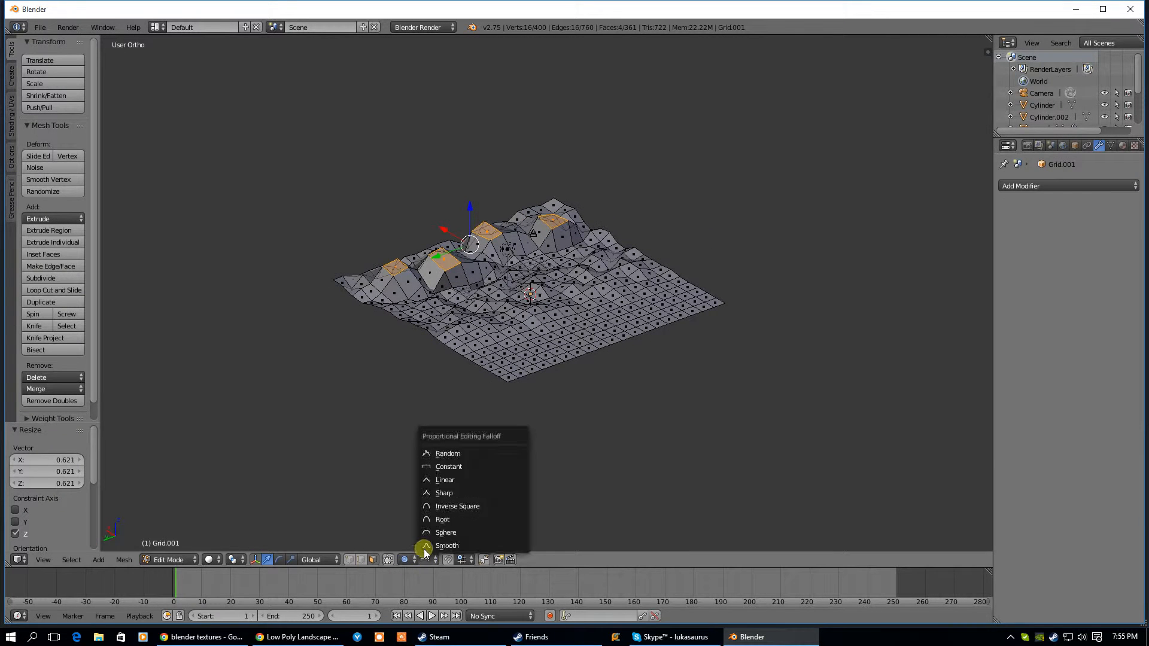
pyautogui.click(443, 481)
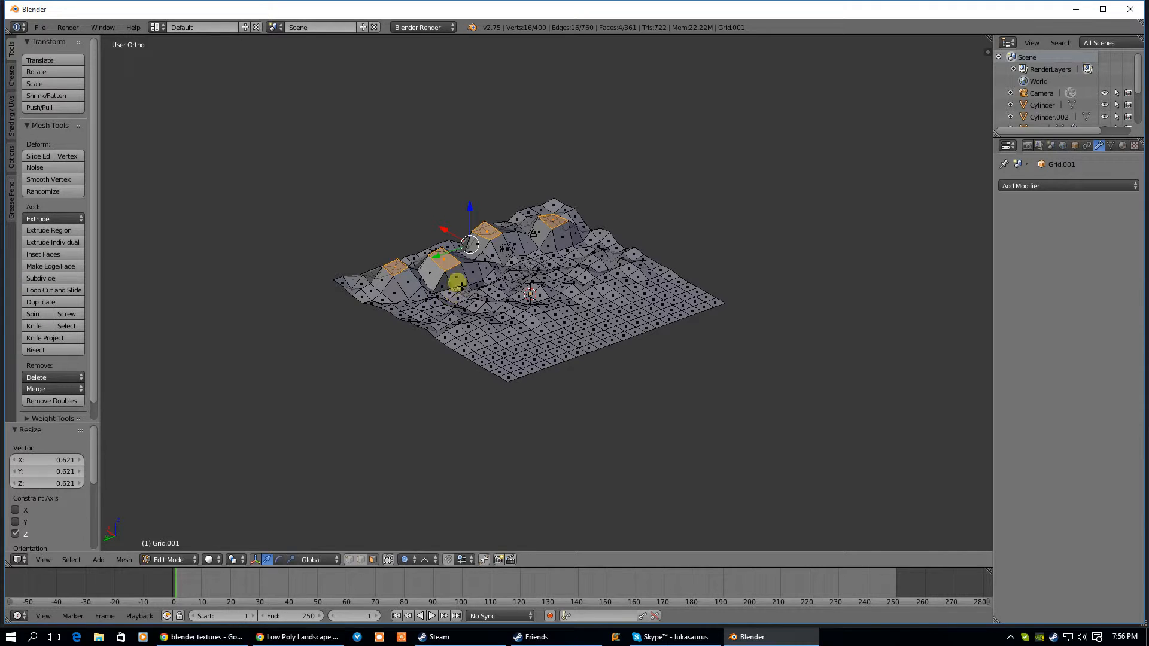
pyautogui.press('g')
pyautogui.press('z')
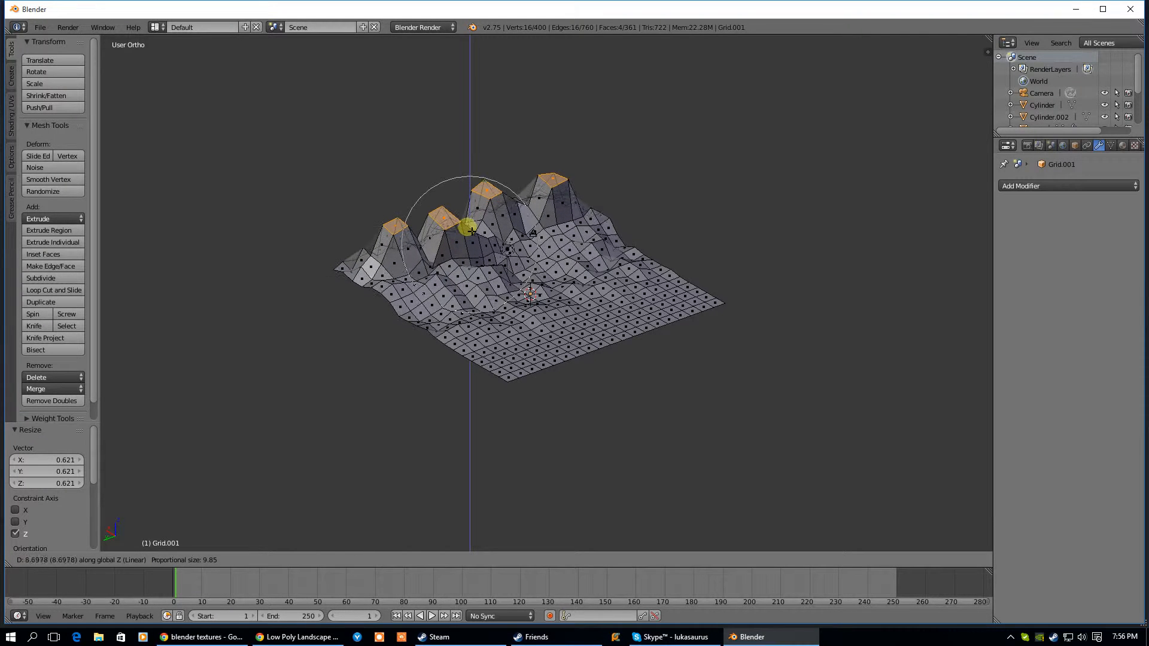
pyautogui.click(467, 191)
# - Disable proportional editing and lower only the four selected peak faces by 3.883 along Z
pyautogui.press('o')
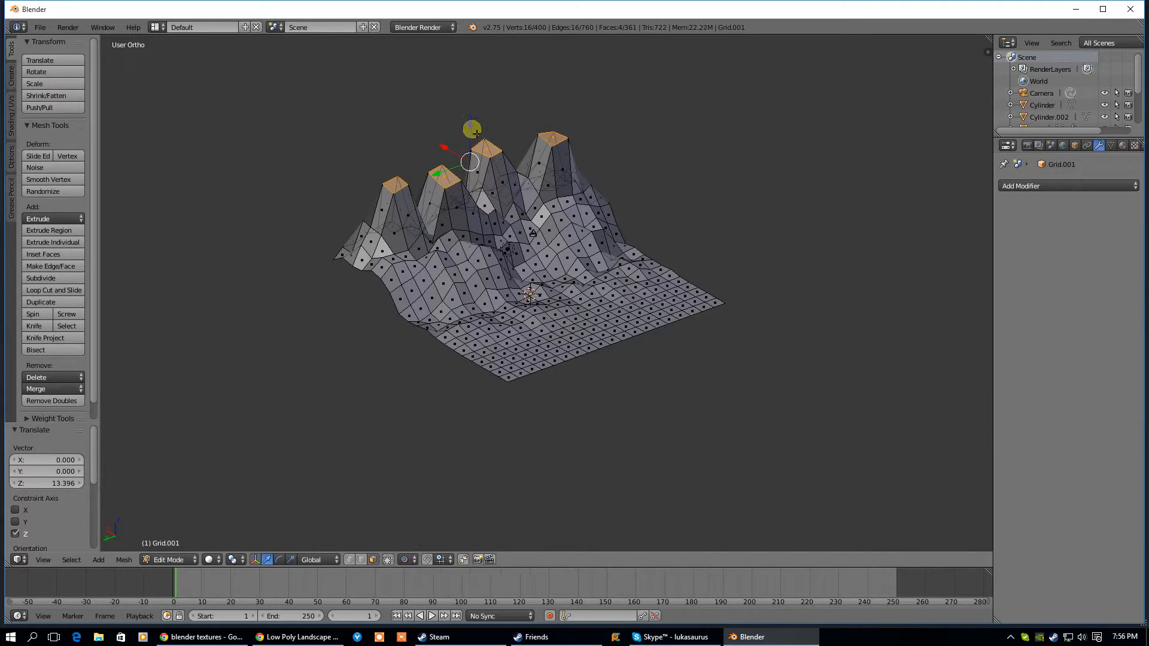
pyautogui.press('g')
pyautogui.press('z')
pyautogui.click(469, 210)
# - Turn proportional editing back on and raise the selected peak faces 5.824 along Z with Linear falloff
pyautogui.press('o')
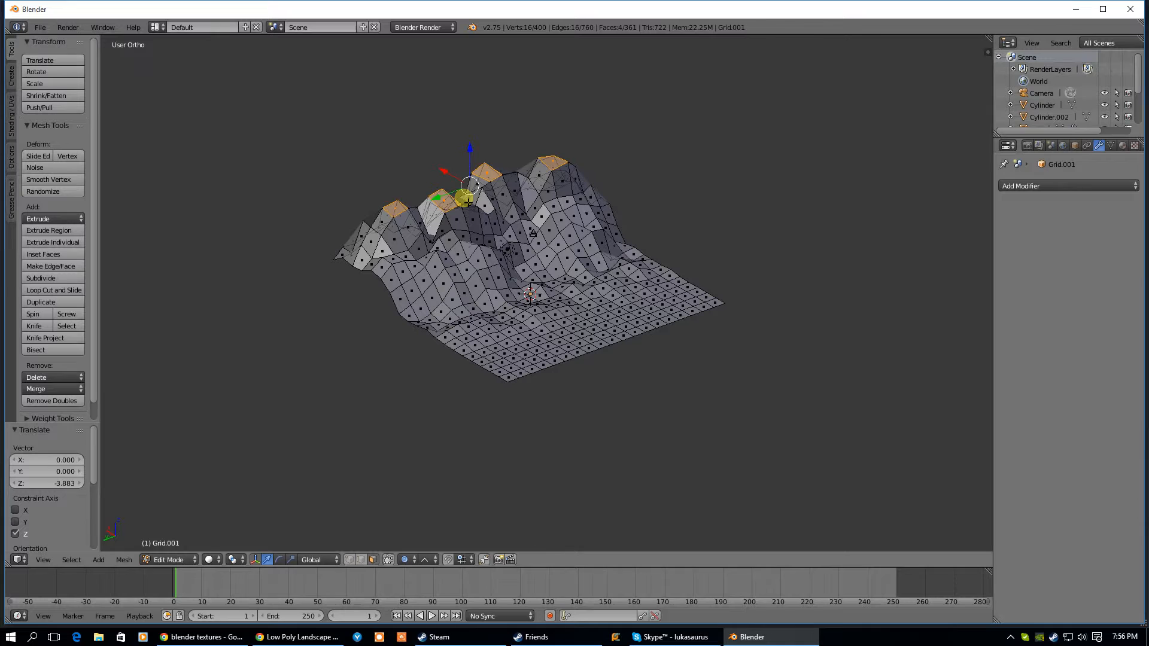
pyautogui.press('g')
pyautogui.press('z')
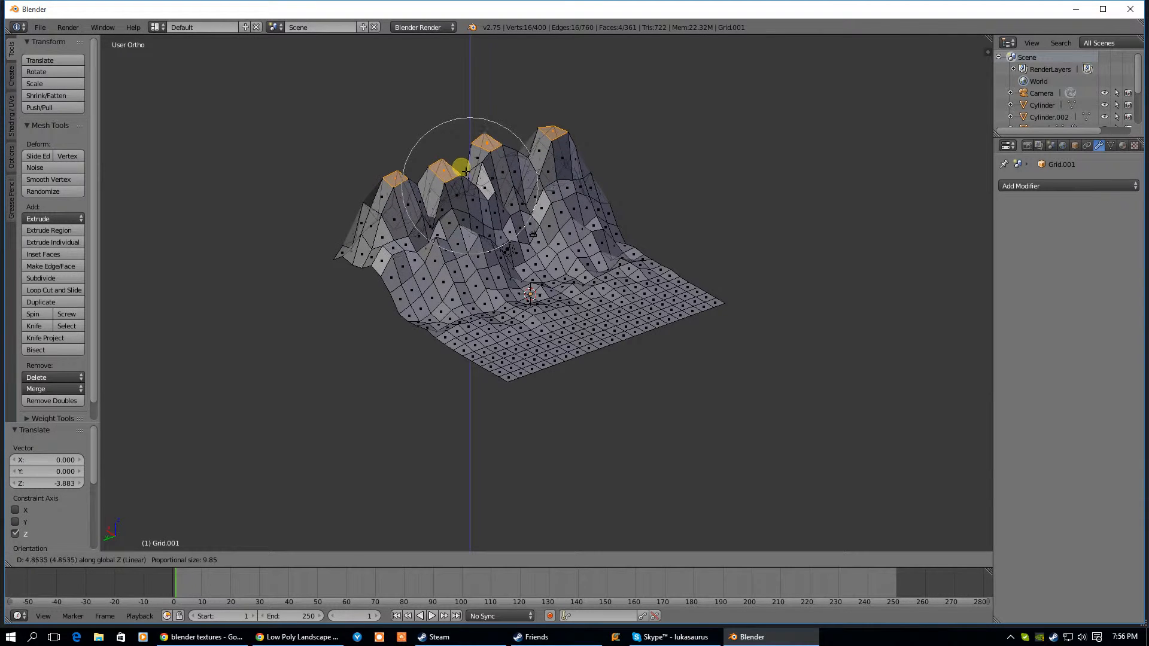
pyautogui.click(465, 166)
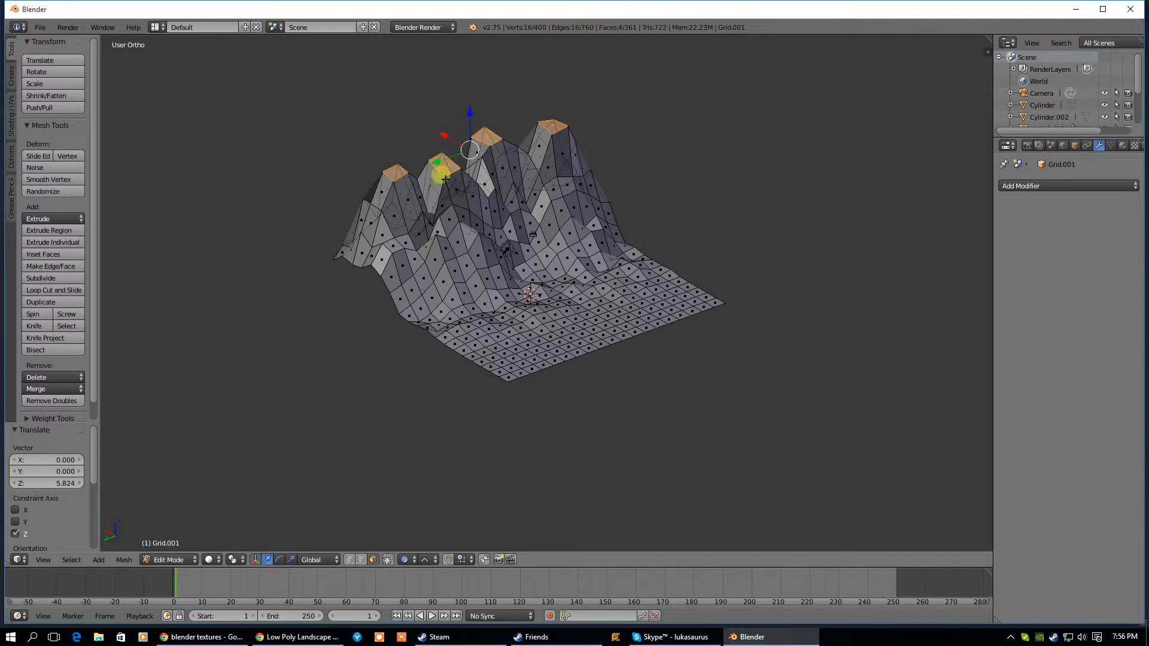
# - In vertex selection, raise one corner vertex atop each of the four peaks 4.260 along Z using Linear falloff with a proportional size of 4.18
pyautogui.rightClick(442, 170)
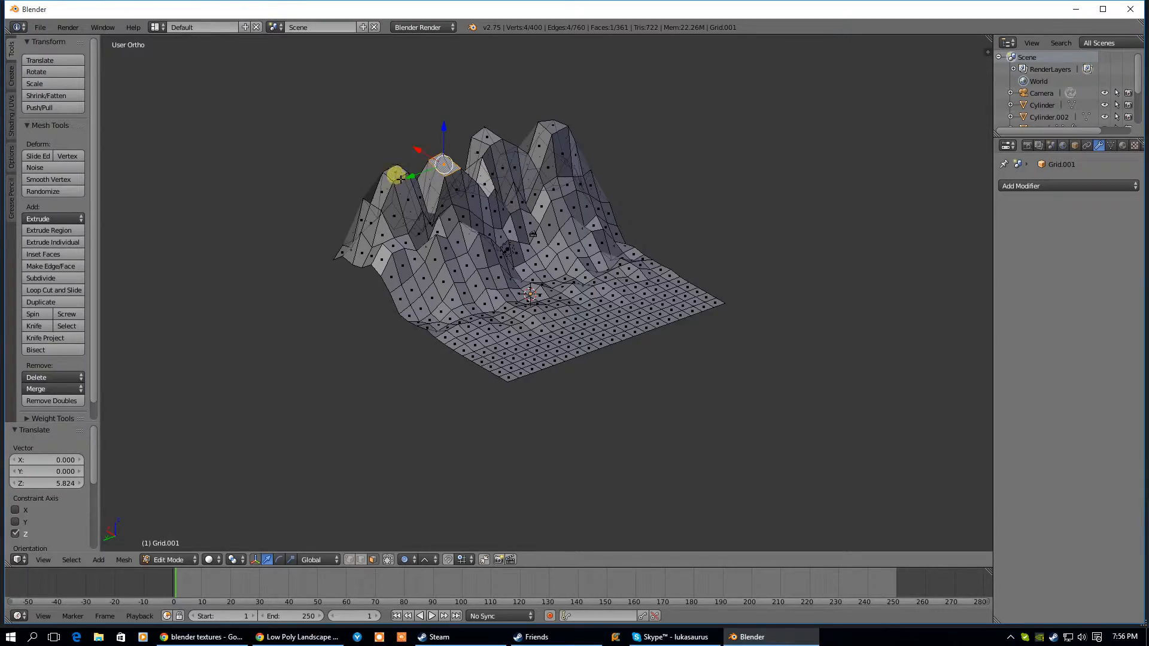
pyautogui.scroll(4, 398, 173)
pyautogui.scroll(-3, 397, 169)
pyautogui.keyDown('shift'); pyautogui.moveTo(399, 162); pyautogui.dragTo(451, 261, button='middle'); pyautogui.keyUp('shift')
pyautogui.scroll(3, 468, 278)
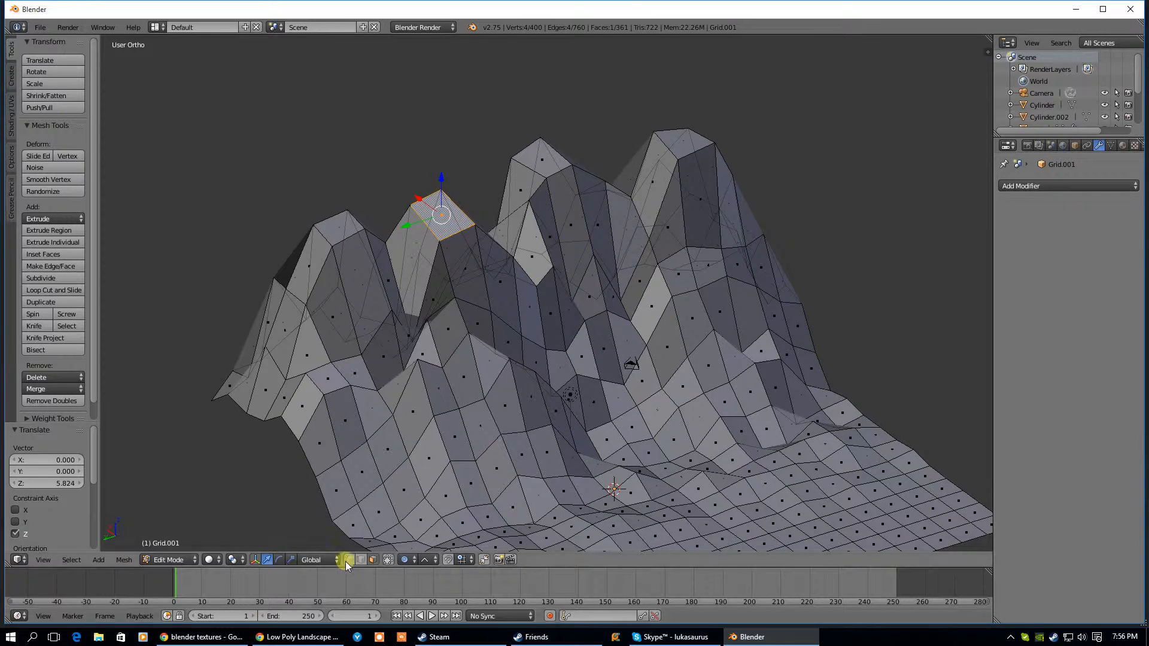
pyautogui.rightClick(343, 219)
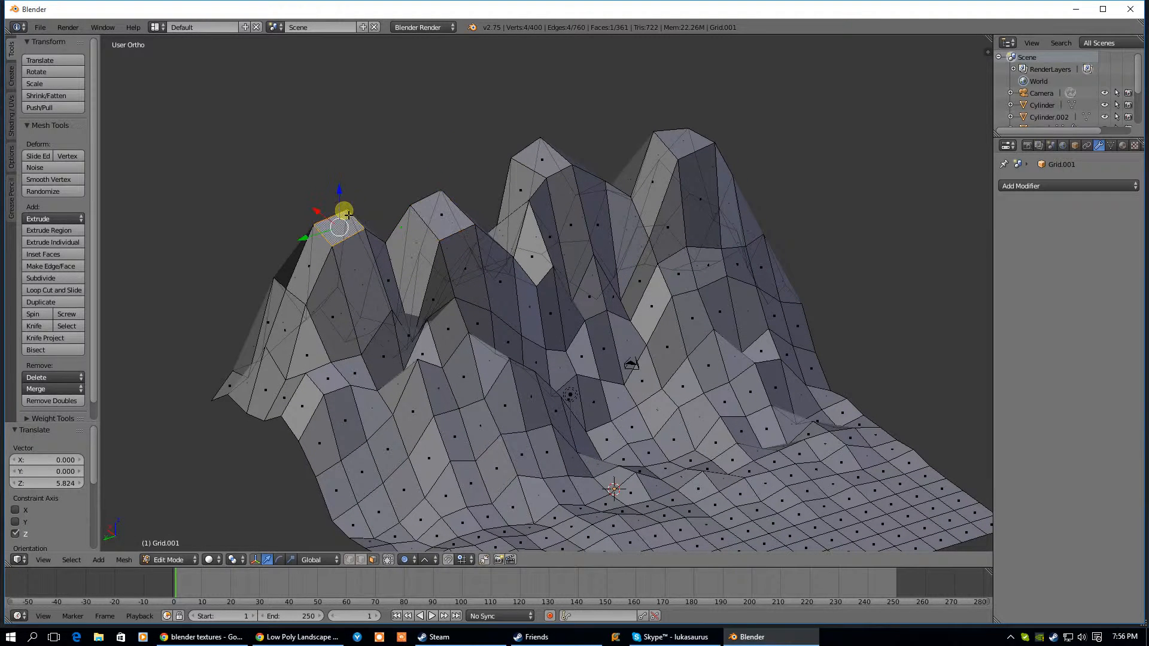
pyautogui.rightClick(350, 214)
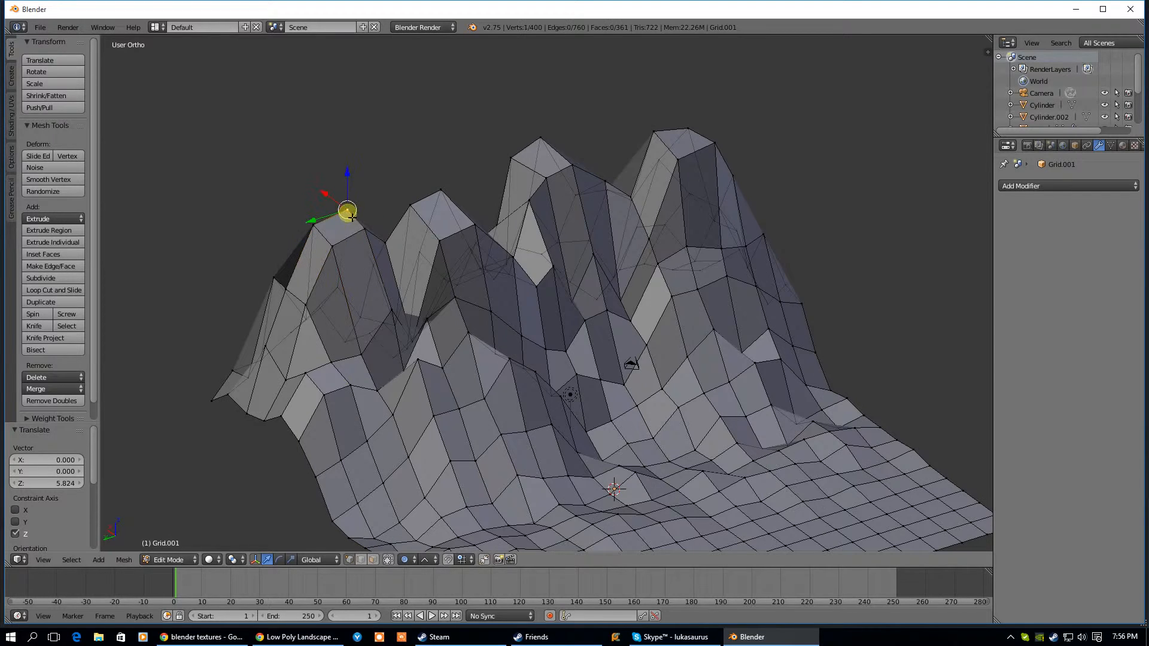
pyautogui.keyDown('shift'); pyautogui.rightClick(442, 190); pyautogui.keyUp('shift')
pyautogui.keyDown('shift'); pyautogui.rightClick(513, 157); pyautogui.keyUp('shift')
pyautogui.keyDown('shift'); pyautogui.rightClick(663, 137); pyautogui.keyUp('shift')
pyautogui.press('g')
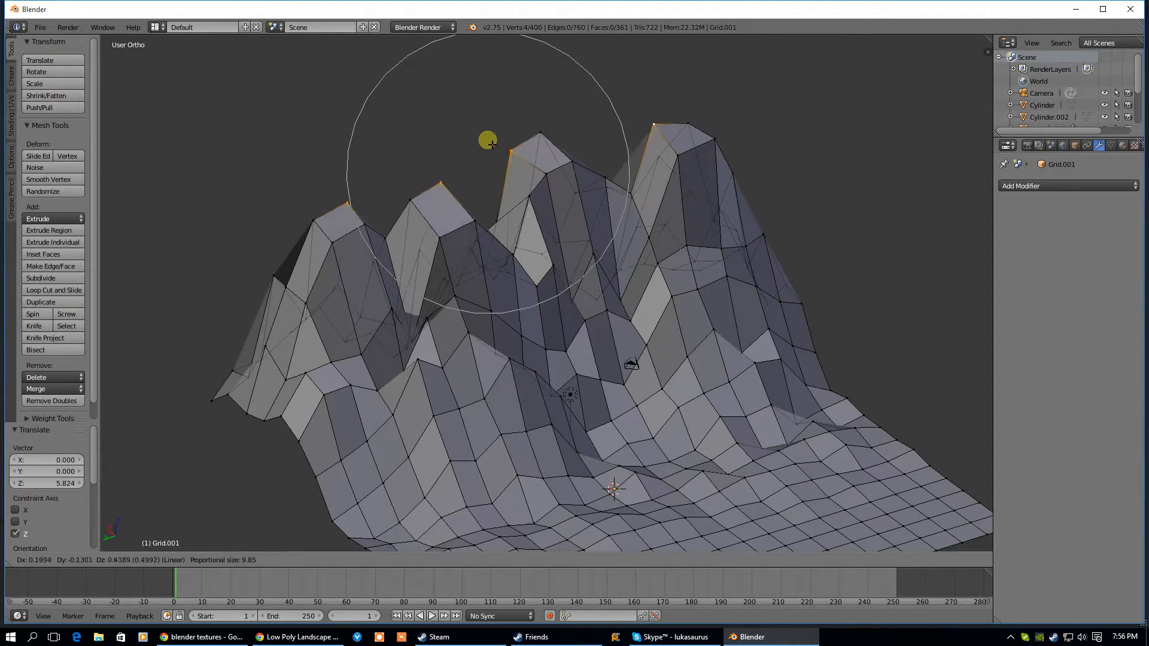
pyautogui.scroll(2, 491, 129)
pyautogui.scroll(7, 493, 123)
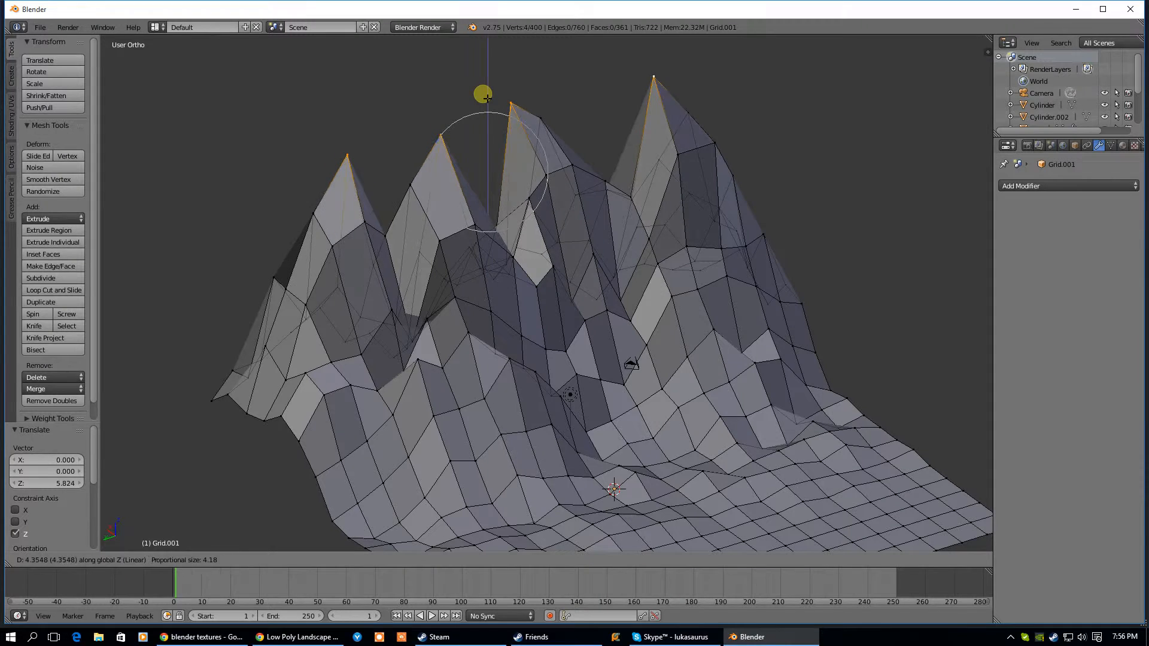
pyautogui.click(470, 106)
# - Lower the raised tip vertices of the first and third peaks 4.166 along Z with Linear falloff
pyautogui.rightClick(353, 155)
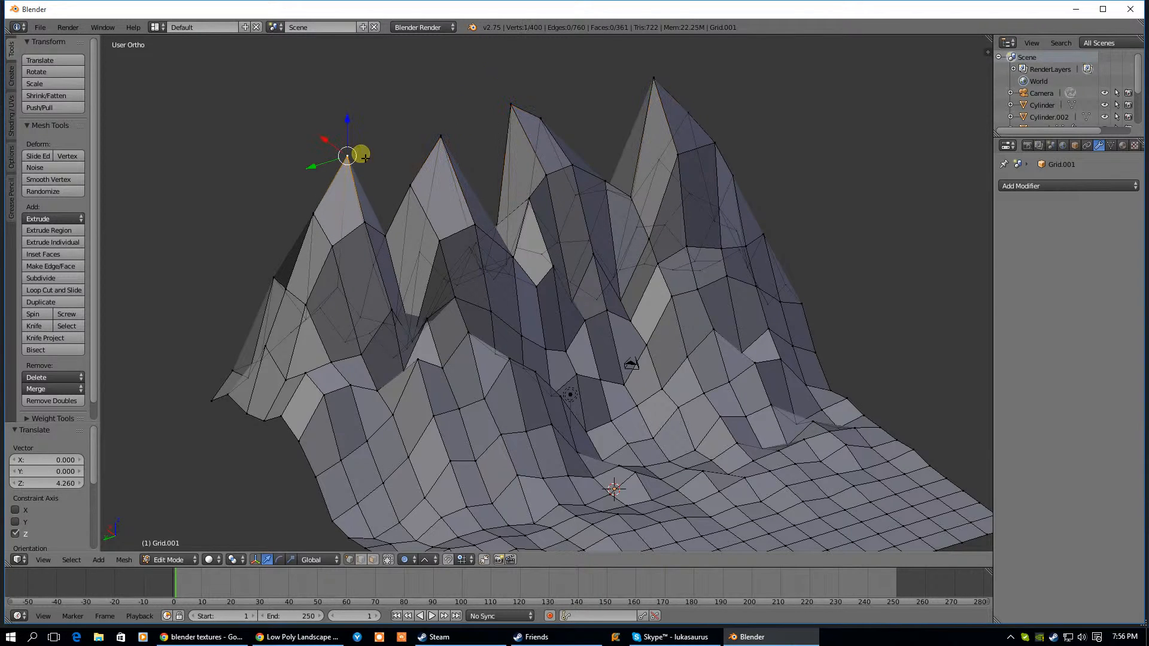
pyautogui.keyDown('shift'); pyautogui.rightClick(514, 110); pyautogui.keyUp('shift')
pyautogui.press('g')
pyautogui.press('z')
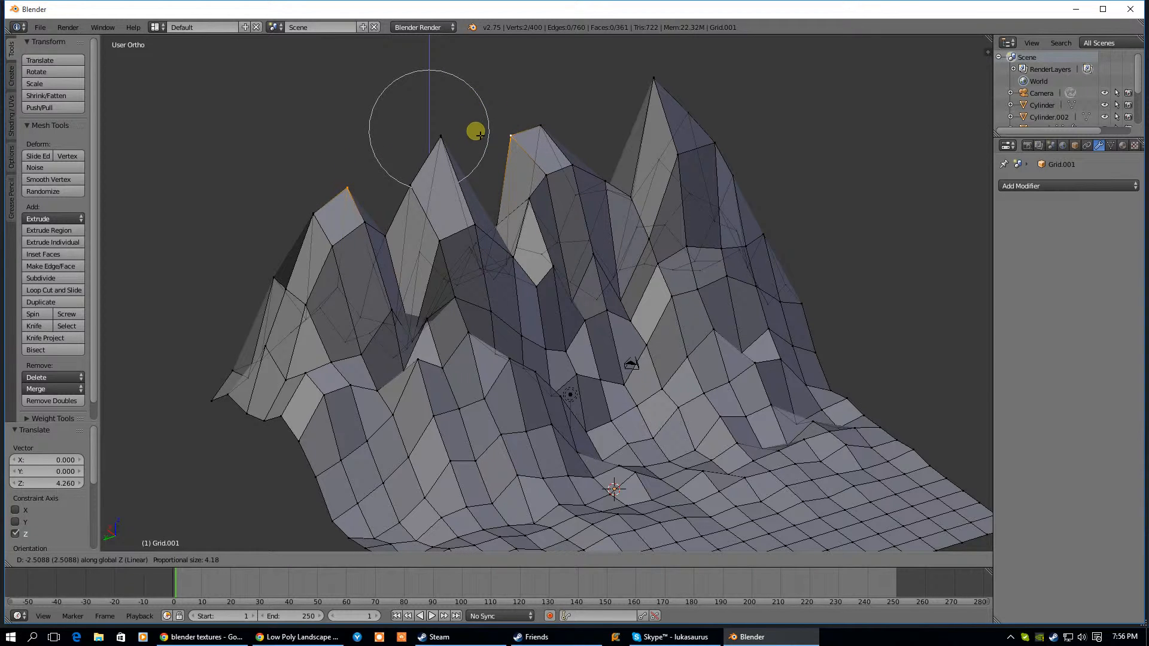
pyautogui.click(475, 154)
pyautogui.moveTo(476, 154); pyautogui.dragTo(522, 223, button='middle')
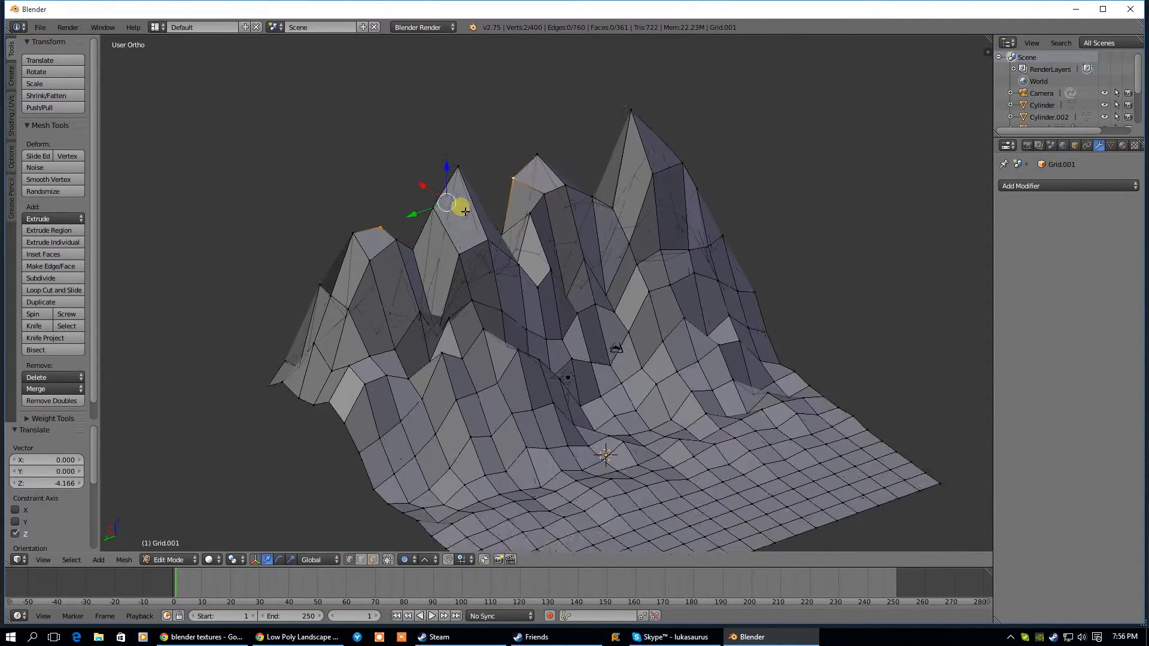
pyautogui.press('a')
pyautogui.press('a')
pyautogui.moveTo(480, 237); pyautogui.dragTo(481, 320, button='middle')
pyautogui.press('Tab')
pyautogui.press('Tab')
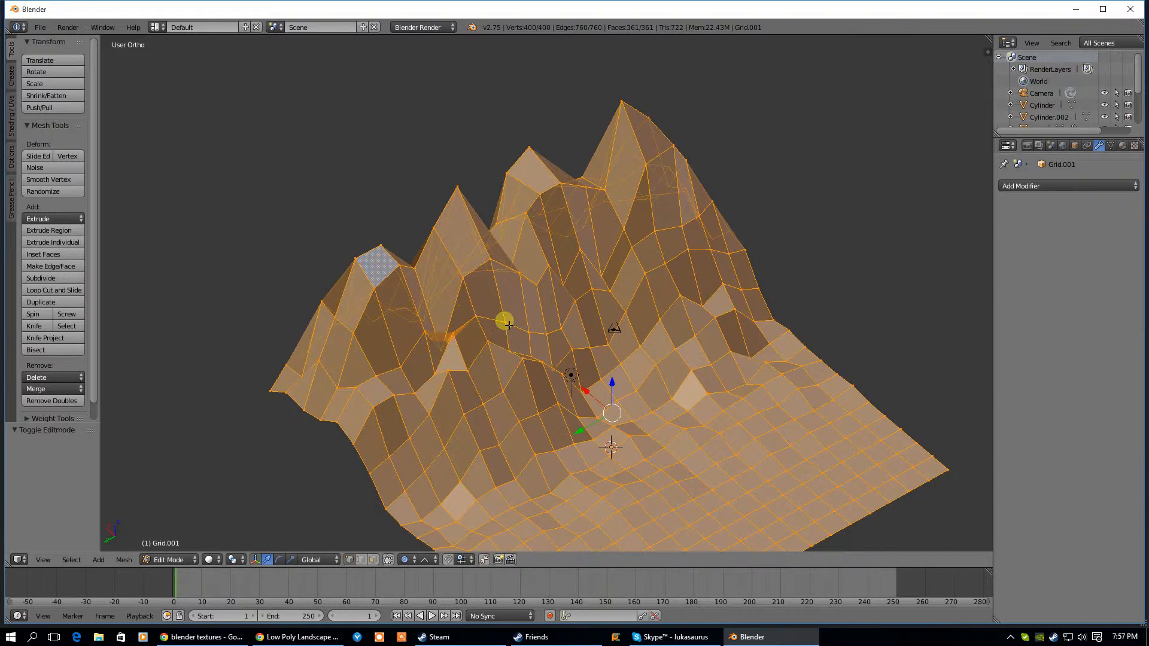
# - Raise the single vertex in the valley between the first two peaks by 6.232 along Z
pyautogui.moveTo(494, 327); pyautogui.dragTo(459, 336, button='middle')
pyautogui.rightClick(428, 329)
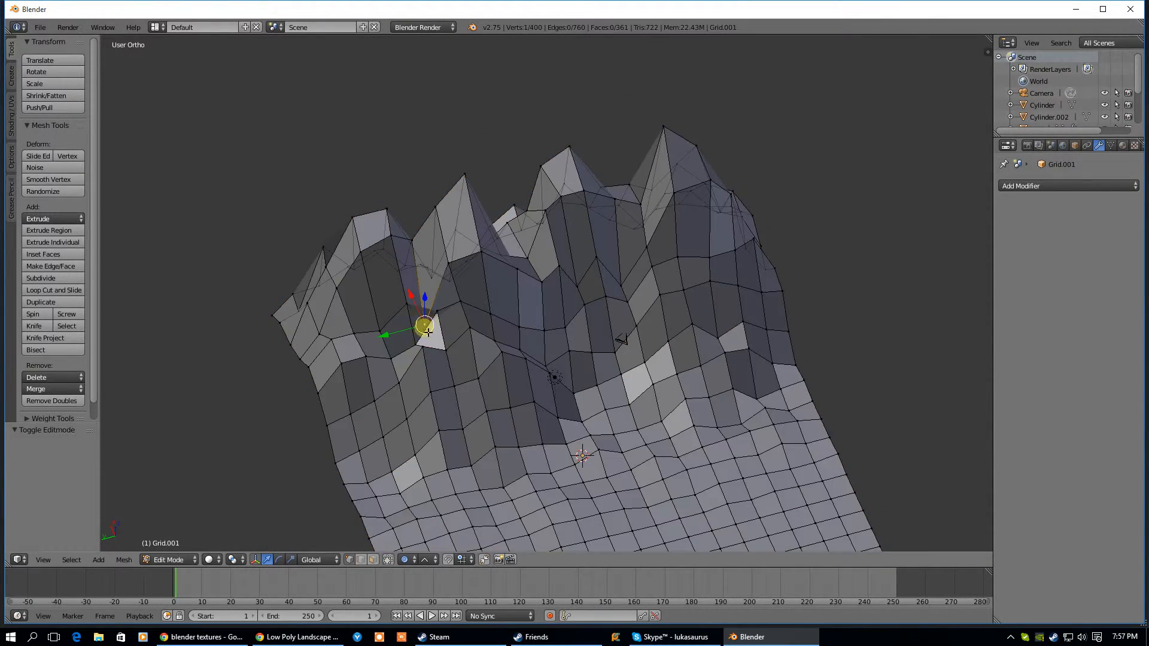
pyautogui.moveTo(427, 304); pyautogui.dragTo(428, 254)
pyautogui.moveTo(449, 293); pyautogui.dragTo(413, 292, button='middle')
# - In face selection, box-select the upper faces of all four peaks from the right orthographic view
pyautogui.moveTo(381, 351); pyautogui.dragTo(398, 551, button='middle')
pyautogui.moveTo(297, 391); pyautogui.dragTo(279, 361, button='middle')
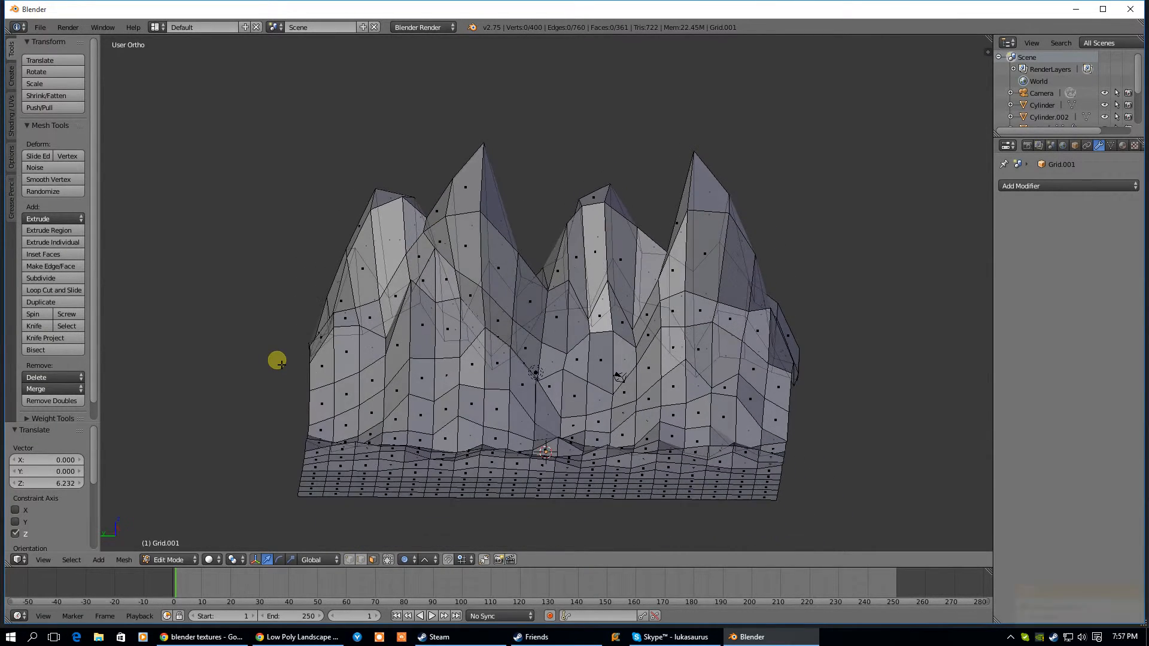
pyautogui.press('KP_3')
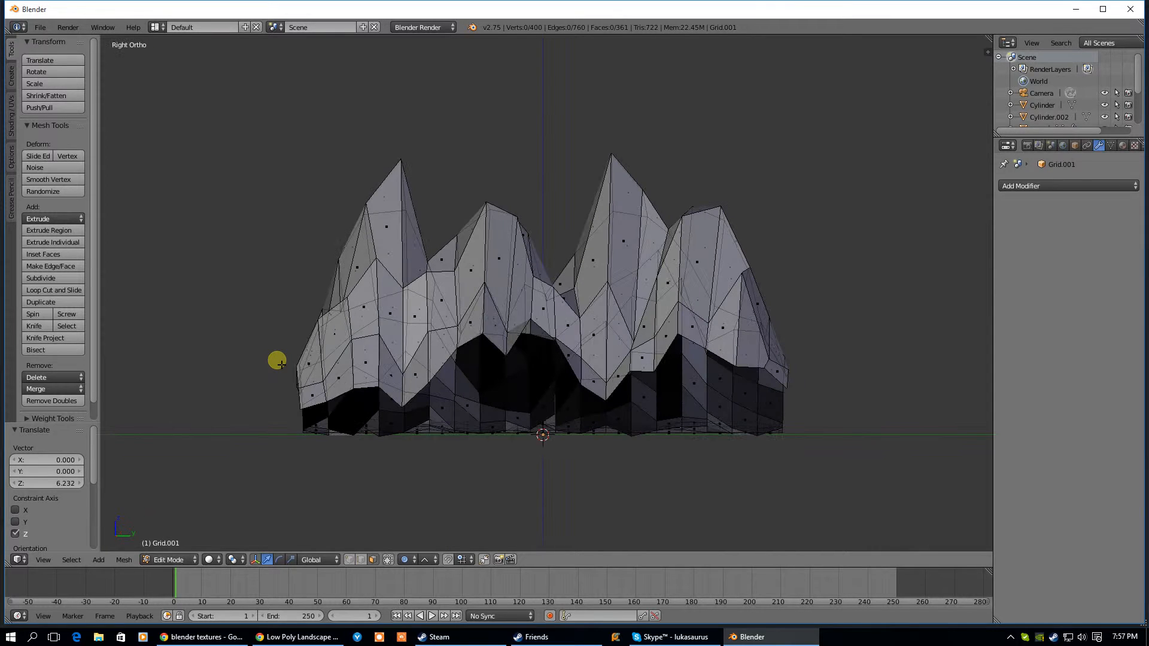
pyautogui.moveTo(239, 126); pyautogui.dragTo(846, 290)
pyautogui.moveTo(216, 262); pyautogui.dragTo(492, 273, button='middle')
# - Extend the selection with faces just below the peaks and a strip of faces down the front ridge to make the cap edge irregular
pyautogui.keyDown('shift'); pyautogui.rightClick(531, 304); pyautogui.keyUp('shift')
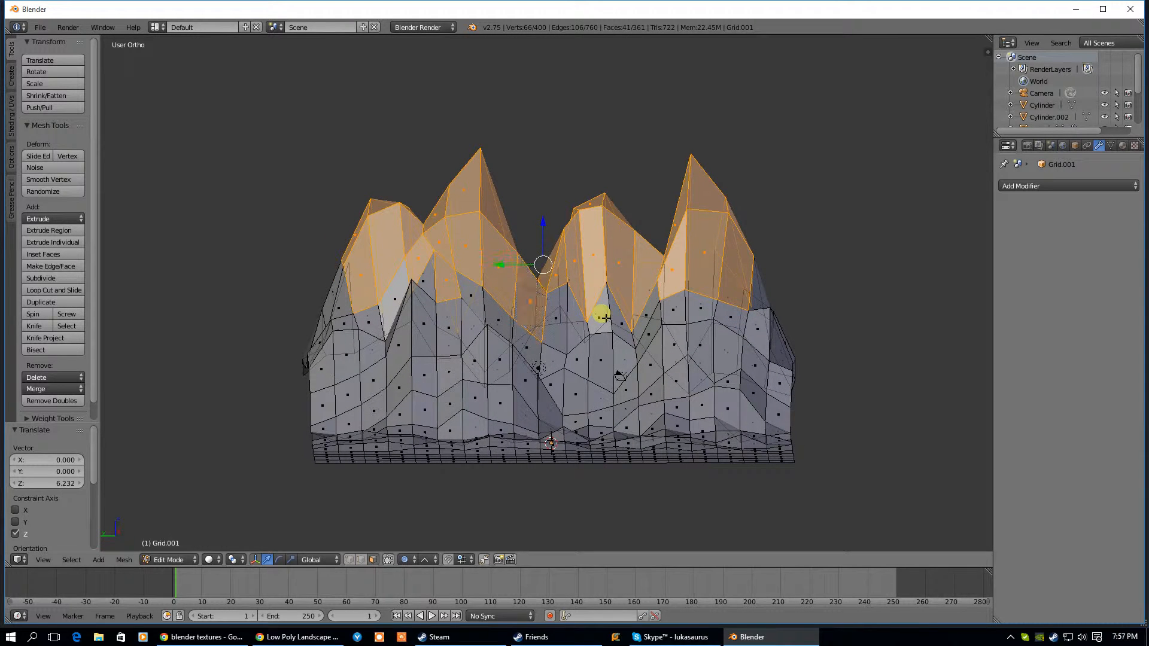
pyautogui.keyDown('shift'); pyautogui.rightClick(605, 323); pyautogui.keyUp('shift')
pyautogui.keyDown('shift'); pyautogui.rightClick(556, 322); pyautogui.keyUp('shift')
pyautogui.keyDown('shift'); pyautogui.rightClick(478, 302); pyautogui.keyUp('shift')
pyautogui.keyDown('shift'); pyautogui.rightClick(450, 334); pyautogui.keyUp('shift')
pyautogui.keyDown('shift'); pyautogui.rightClick(450, 374); pyautogui.keyUp('shift')
pyautogui.keyDown('shift'); pyautogui.rightClick(423, 374); pyautogui.keyUp('shift')
pyautogui.keyDown('shift'); pyautogui.rightClick(426, 325); pyautogui.keyUp('shift')
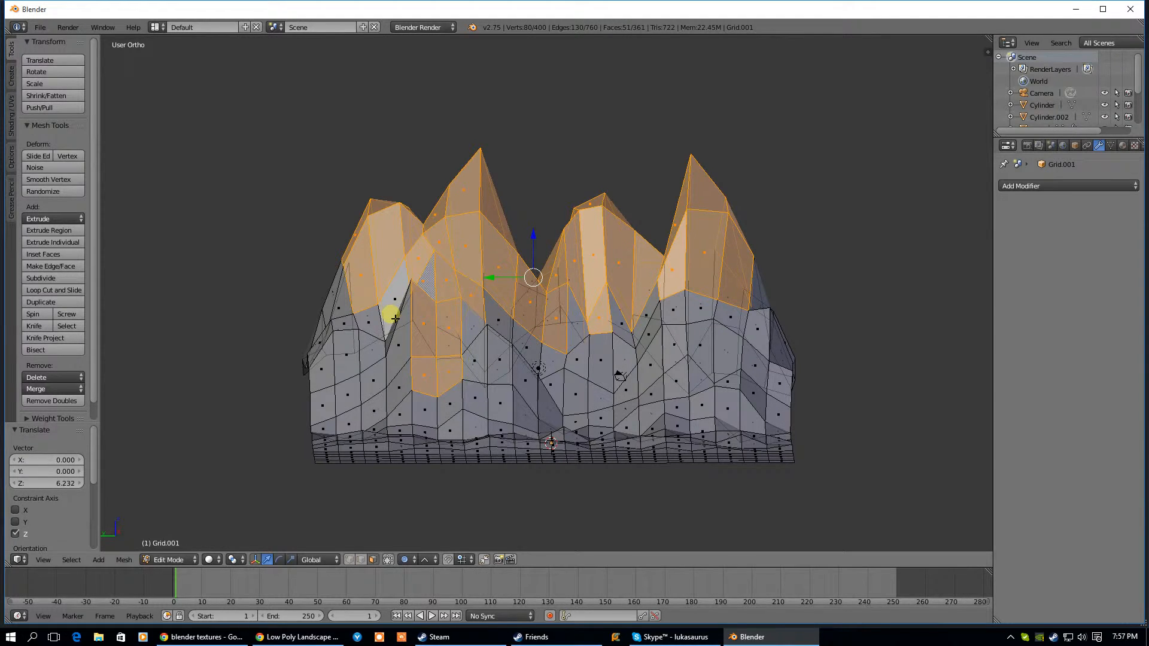
# - Split the selected cap faces from the terrain and raise them 0.953 along Z
pyautogui.press('y')
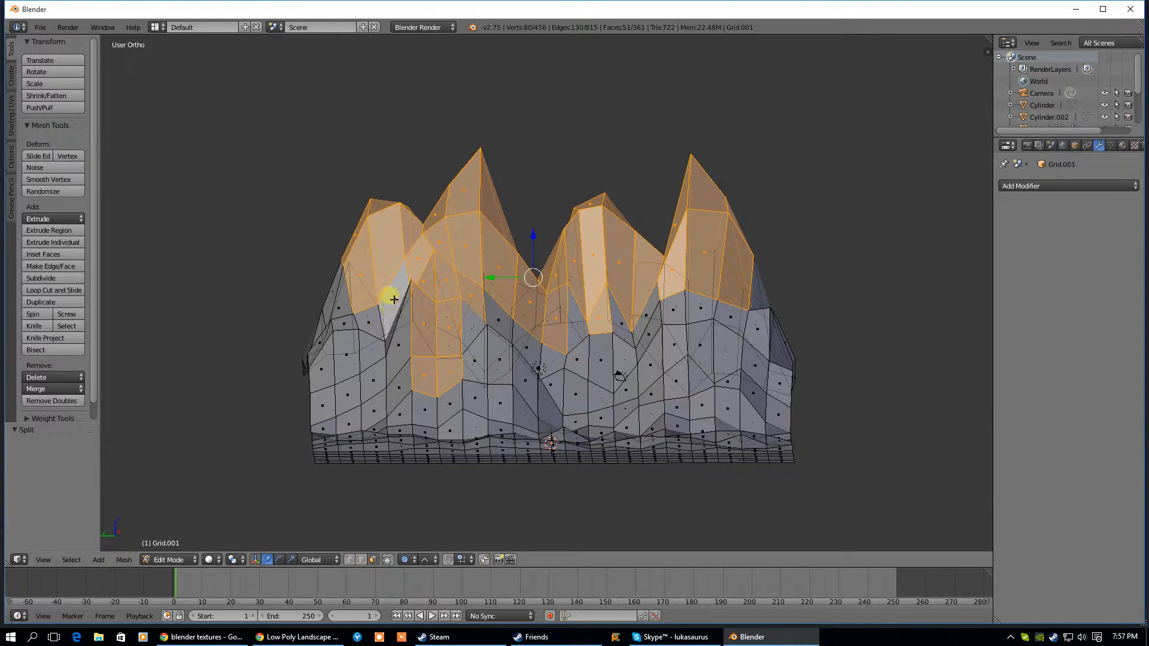
pyautogui.moveTo(538, 238); pyautogui.dragTo(505, 231)
pyautogui.moveTo(318, 284); pyautogui.dragTo(473, 343, button='middle')
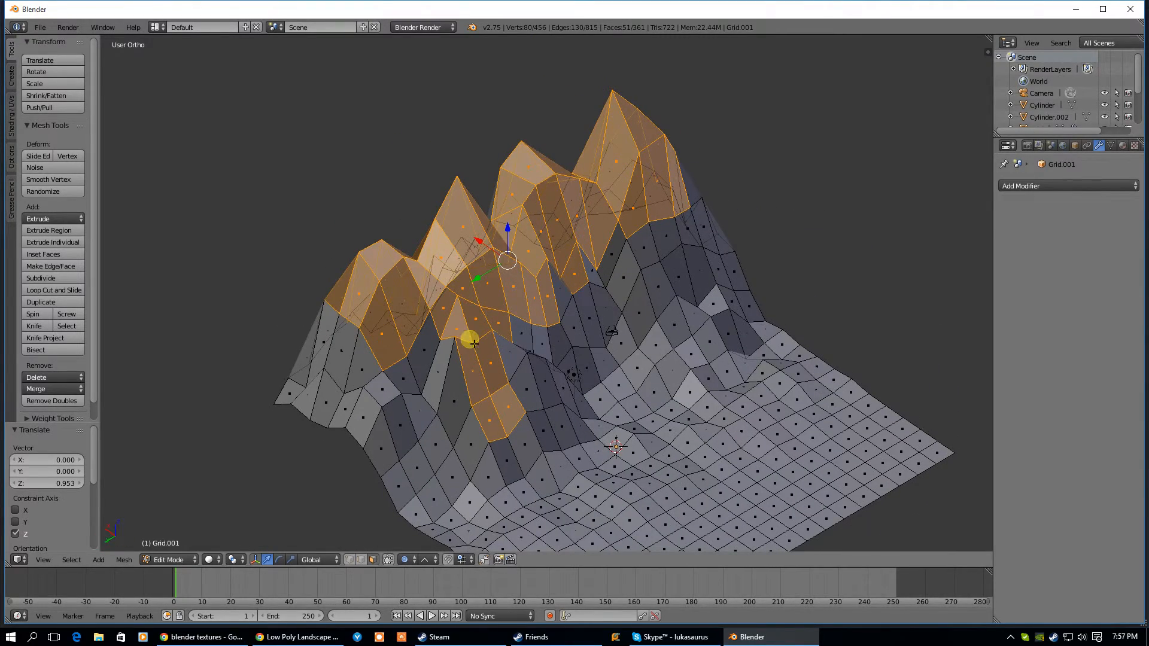
# - Separate the selected cap faces from the terrain into their own object
pyautogui.press('g')
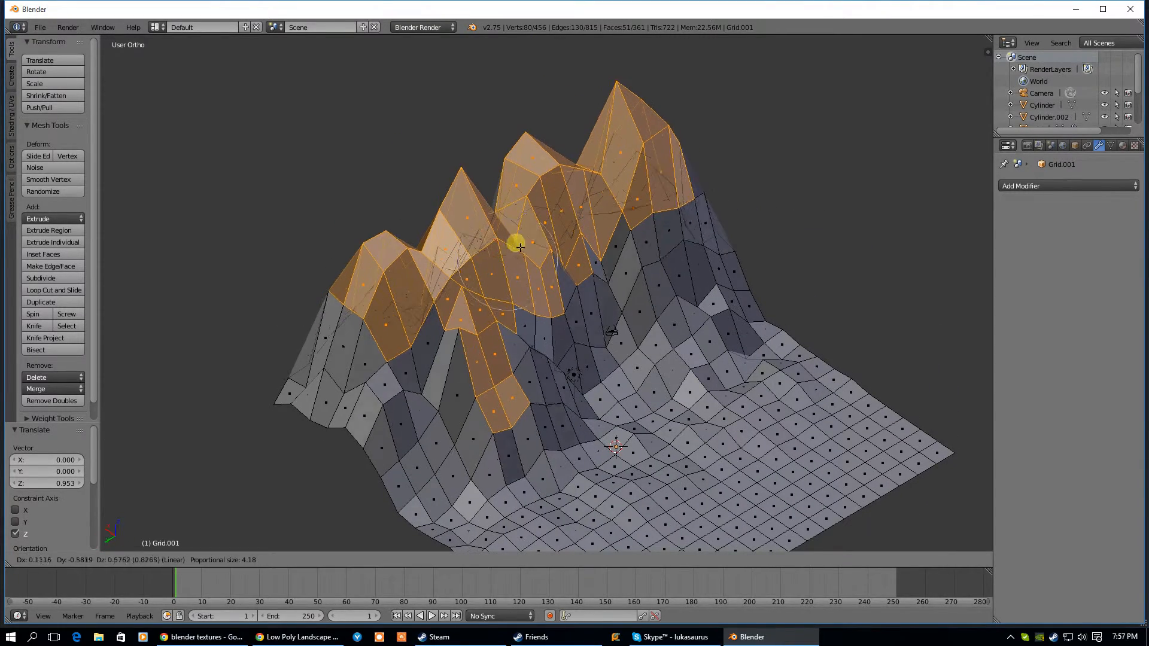
pyautogui.rightClick(504, 233)
pyautogui.press('y')
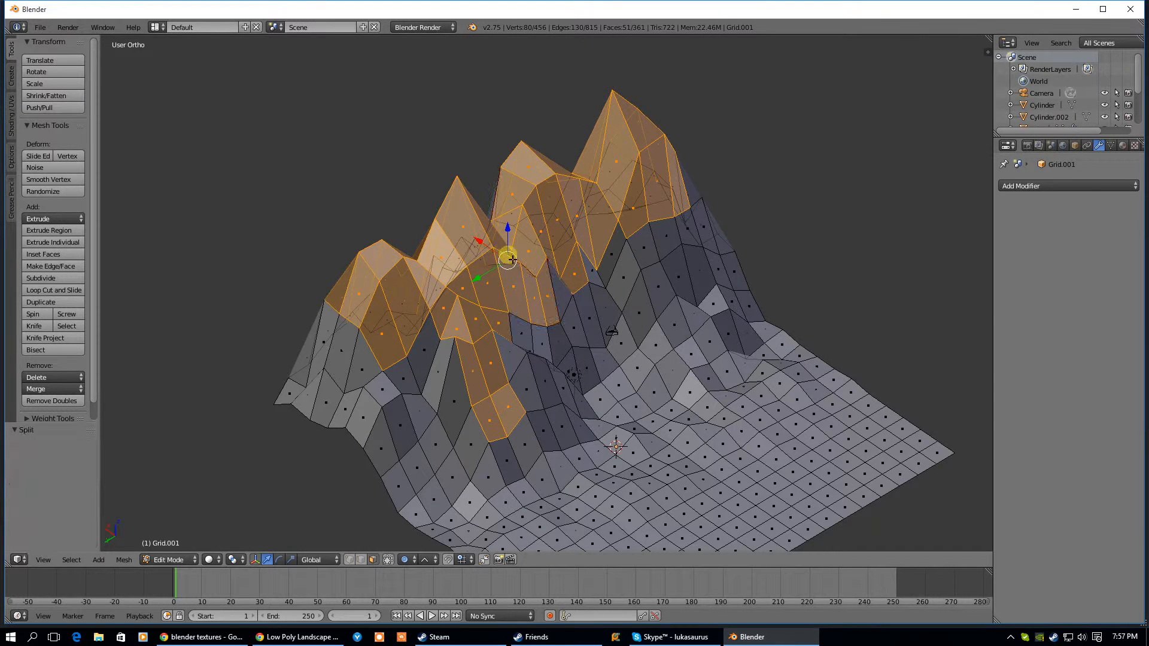
pyautogui.press('Tab')
pyautogui.press('Tab')
pyautogui.press('p')
pyautogui.click(498, 288)
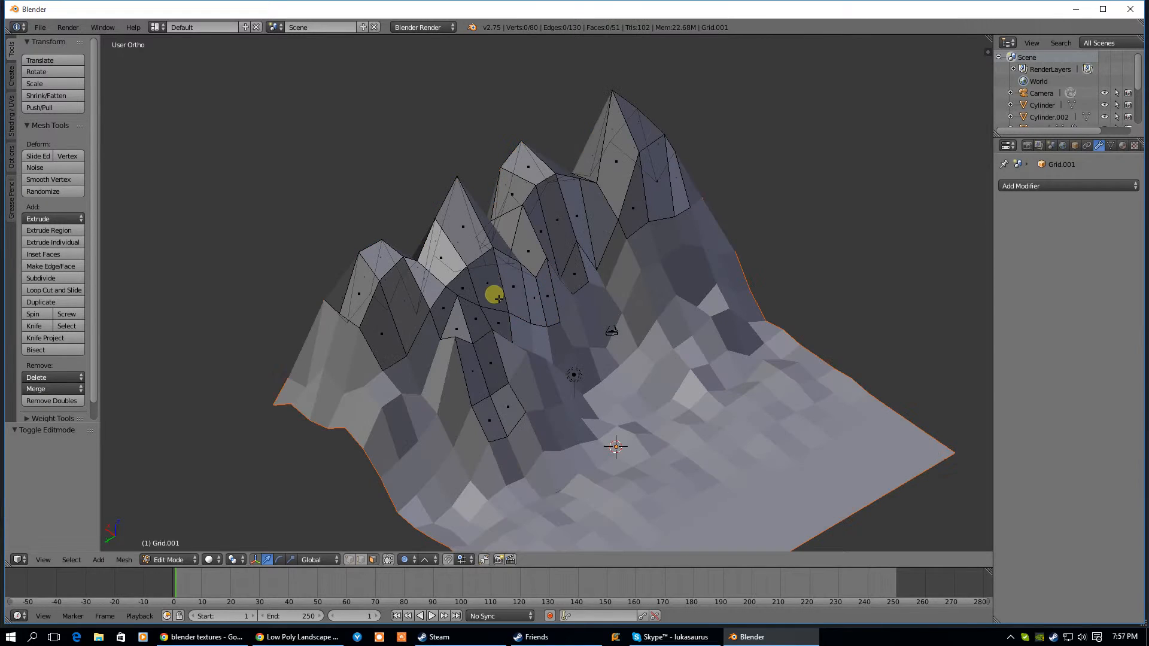
# - Leave mesh editing and switch to Object Mode
pyautogui.moveTo(565, 360); pyautogui.dragTo(489, 341, button='middle')
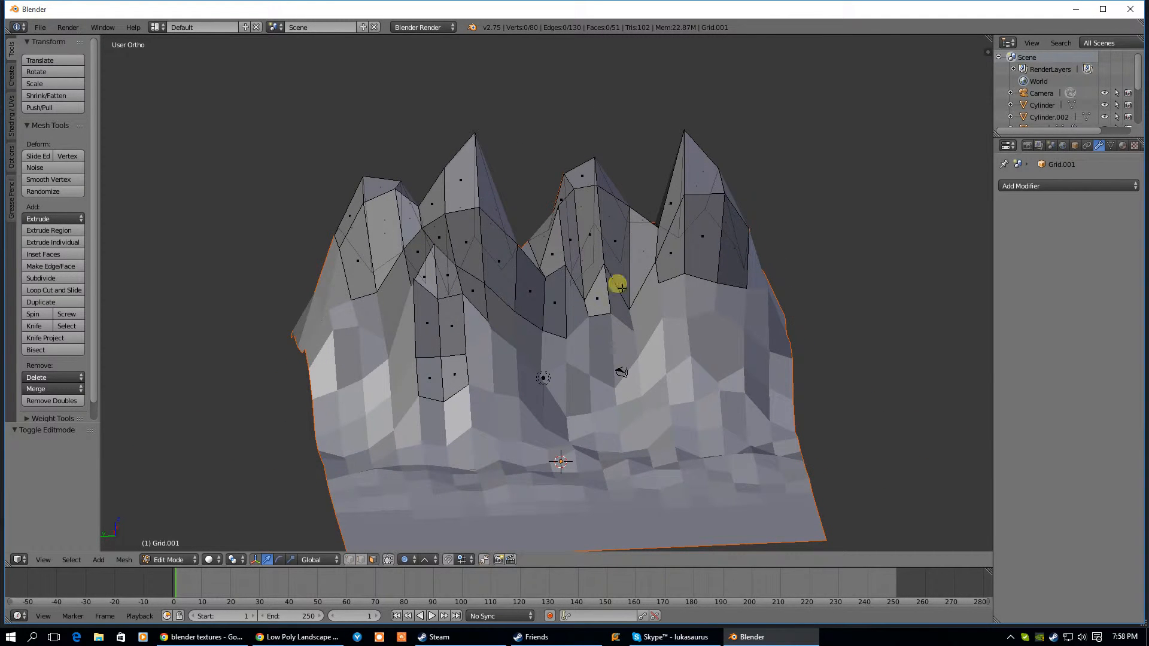
pyautogui.press('Tab')
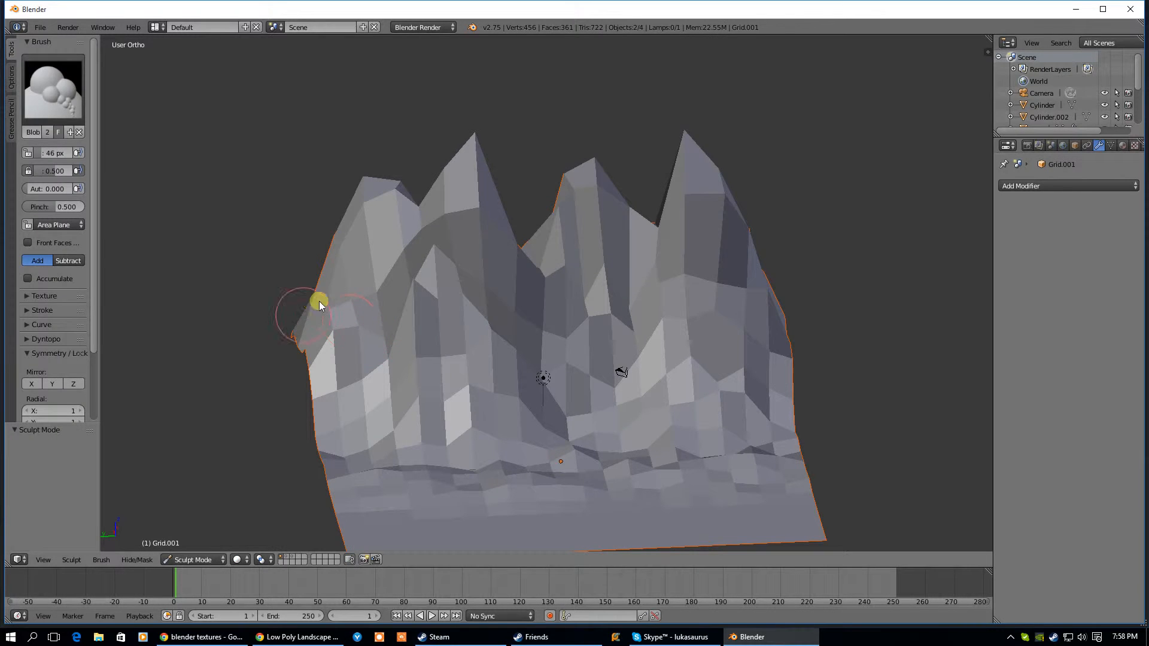
pyautogui.press('Tab')
pyautogui.click(169, 560)
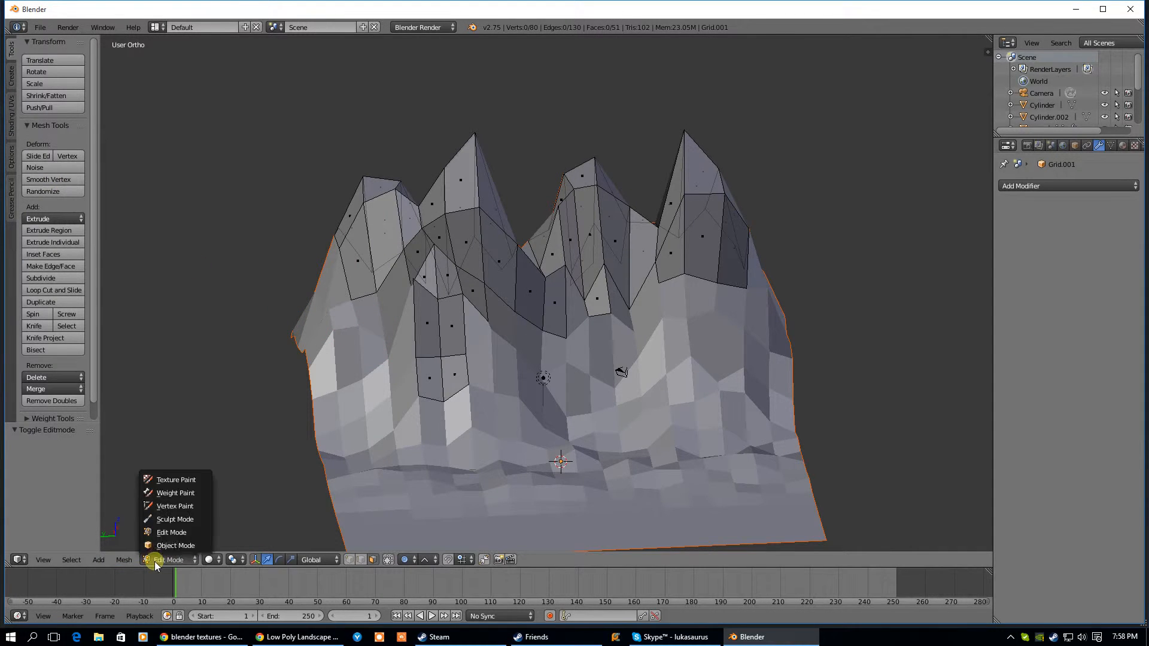
pyautogui.click(162, 549)
# - Try to lower the terrain base object along Z and undo the move
pyautogui.rightClick(352, 357)
pyautogui.moveTo(559, 423); pyautogui.dragTo(559, 451)
pyautogui.hotkey('ctrl', 'z')
# - Select the peak cap object and add a Solidify modifier to it
pyautogui.rightClick(430, 235)
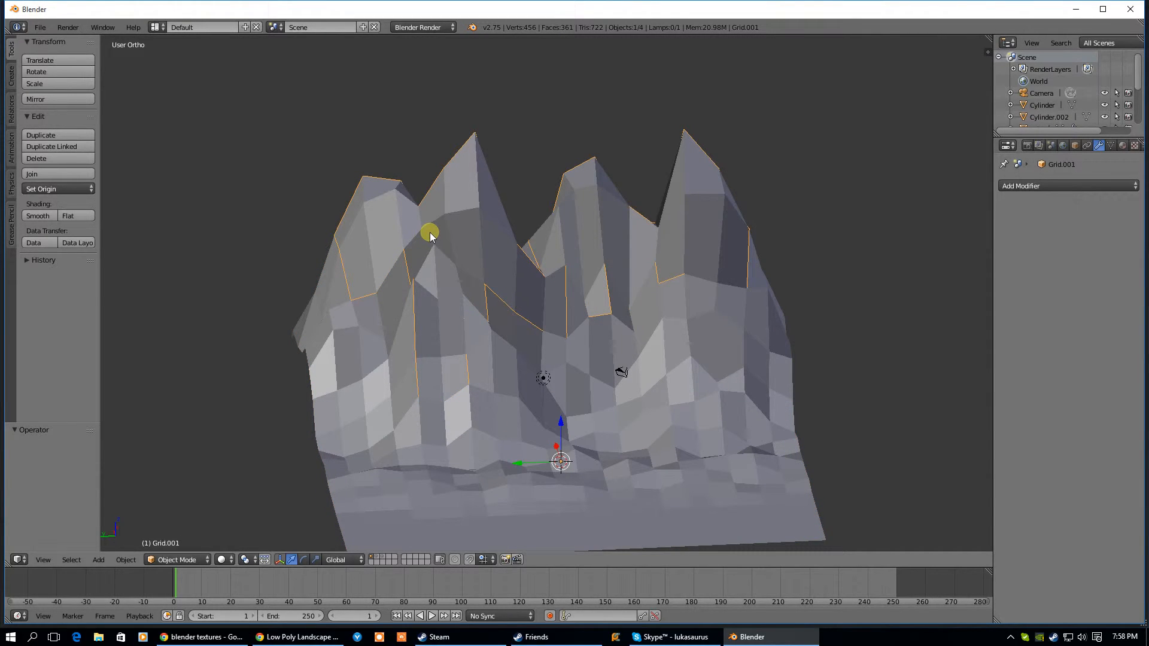
pyautogui.click(1078, 185)
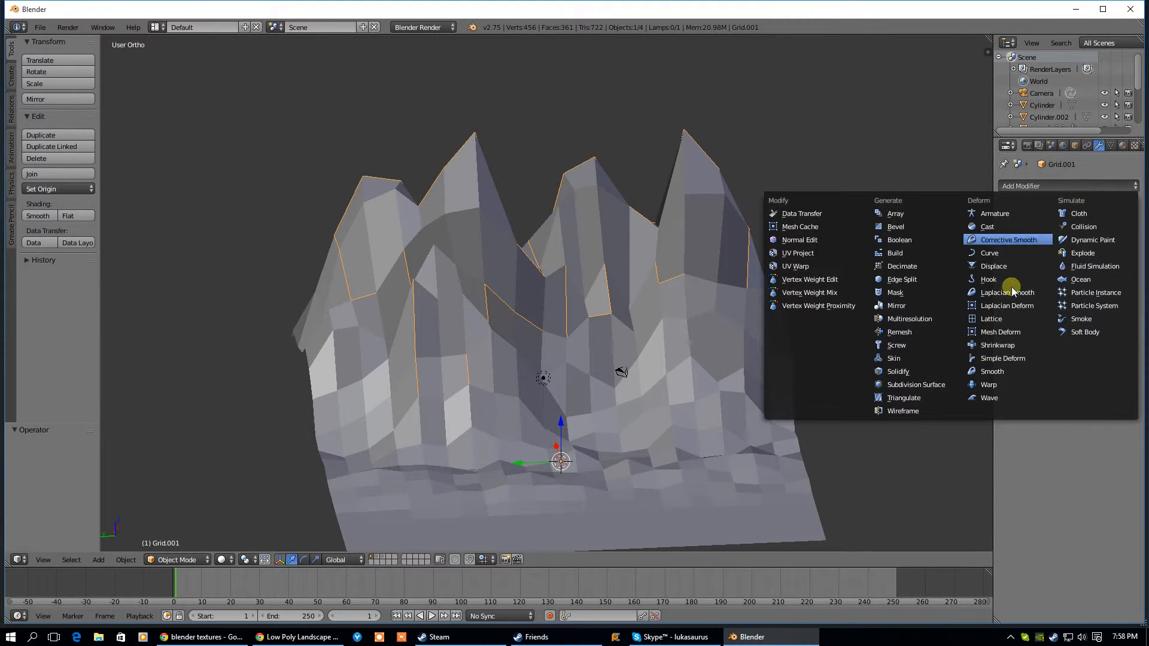
pyautogui.click(906, 375)
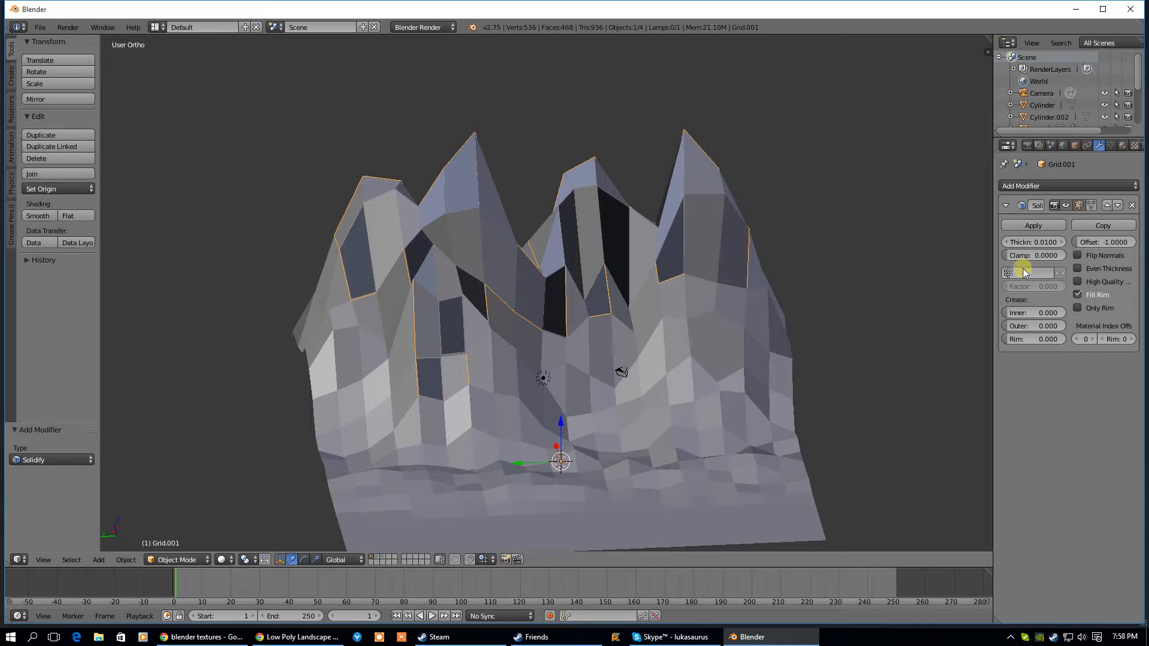
# - Set the Solidify modifier's thickness to 0.5600 and its offset to 0.8788
pyautogui.moveTo(1034, 242); pyautogui.dragTo(301, 298)
pyautogui.moveTo(605, 308); pyautogui.dragTo(479, 306, button='middle')
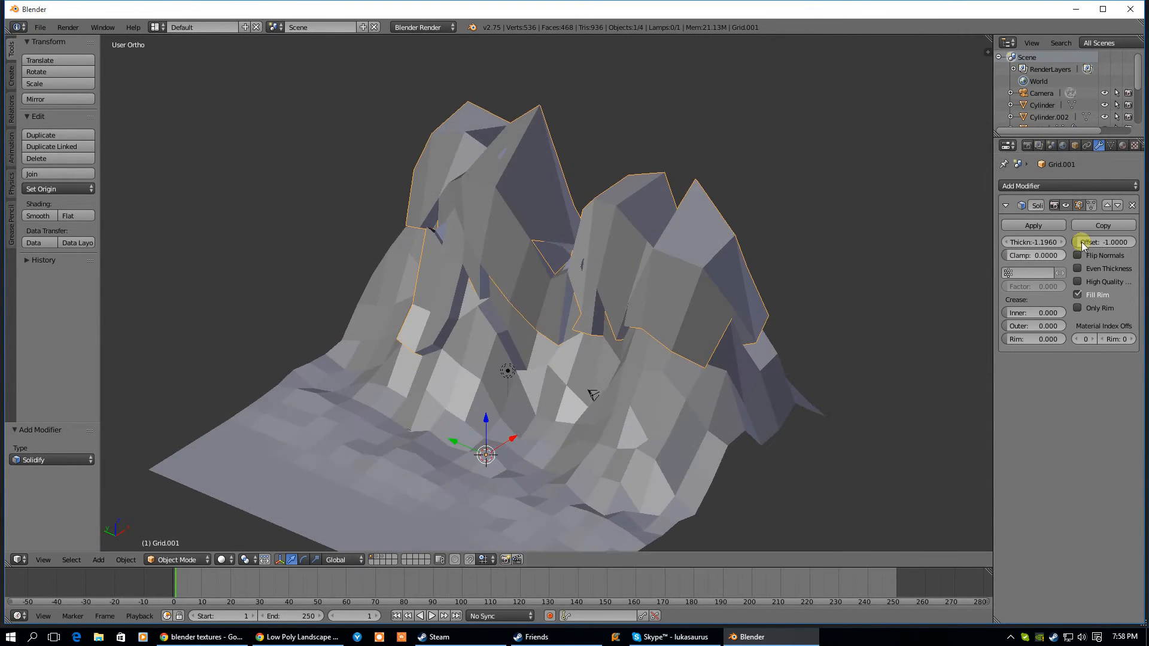
pyautogui.moveTo(1045, 253); pyautogui.dragTo(306, 260)
pyautogui.moveTo(1089, 242); pyautogui.dragTo(78, 243)
pyautogui.moveTo(1044, 242); pyautogui.dragTo(510, 227)
pyautogui.moveTo(1104, 242); pyautogui.dragTo(1124, 252)
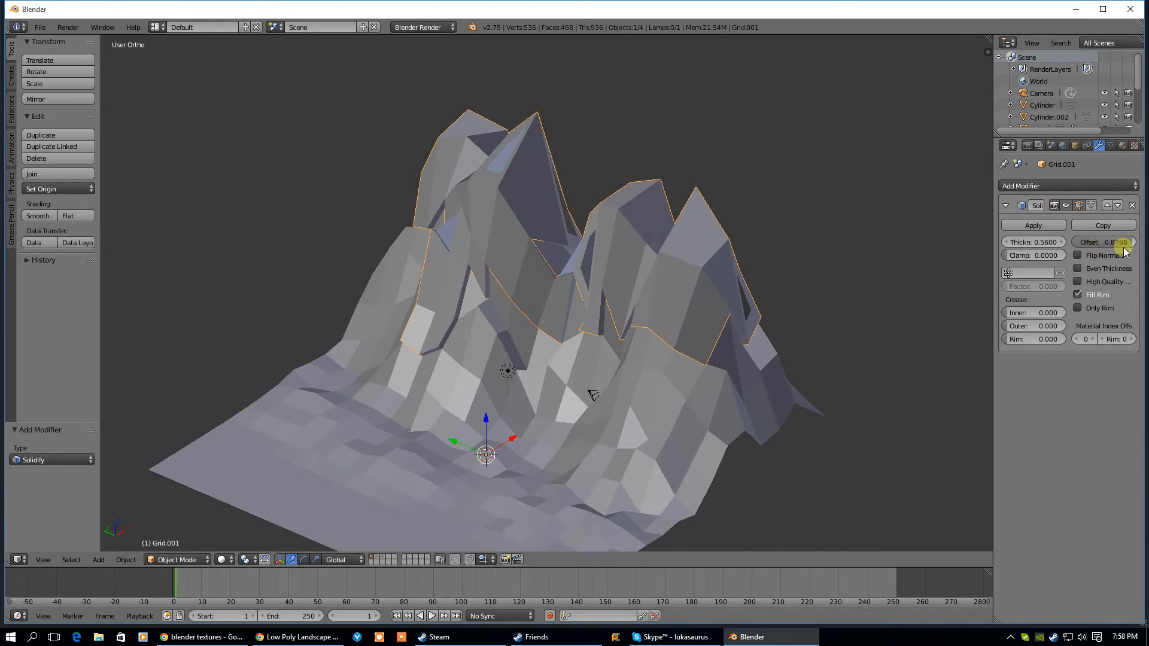
# - Try Solidify's Flip Normals, Clamp and Fill Rim settings and set the inner crease to 0.030
pyautogui.click(1077, 255)
pyautogui.click(1078, 255)
pyautogui.moveTo(1018, 256); pyautogui.dragTo(1077, 255)
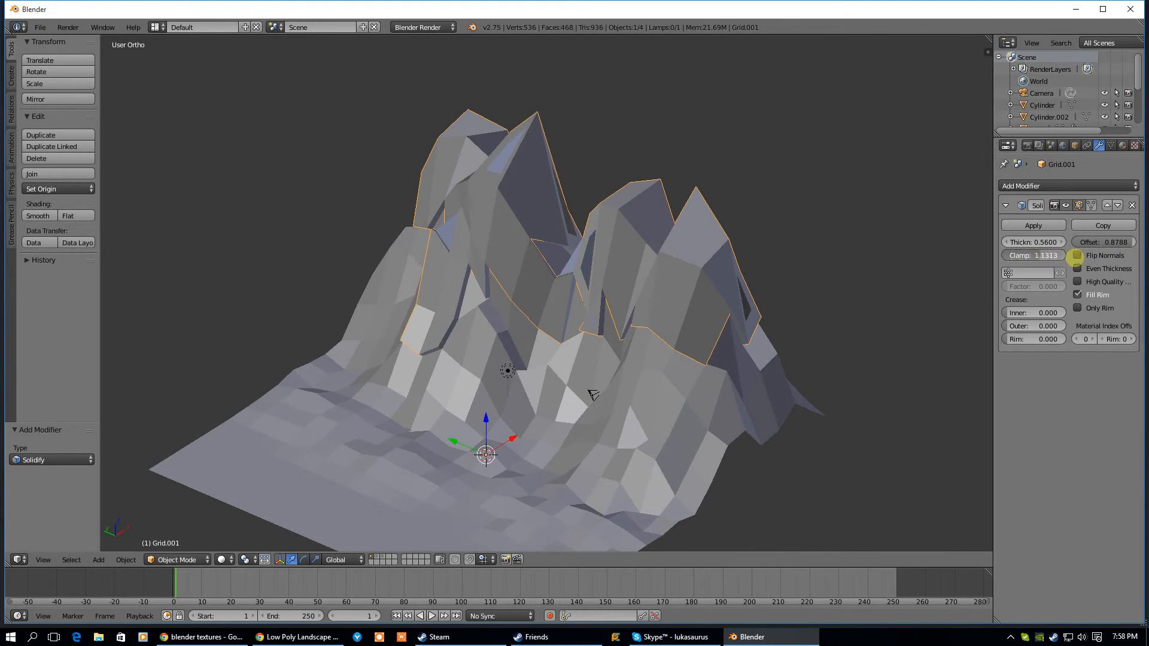
pyautogui.moveTo(1044, 315); pyautogui.dragTo(1018, 345)
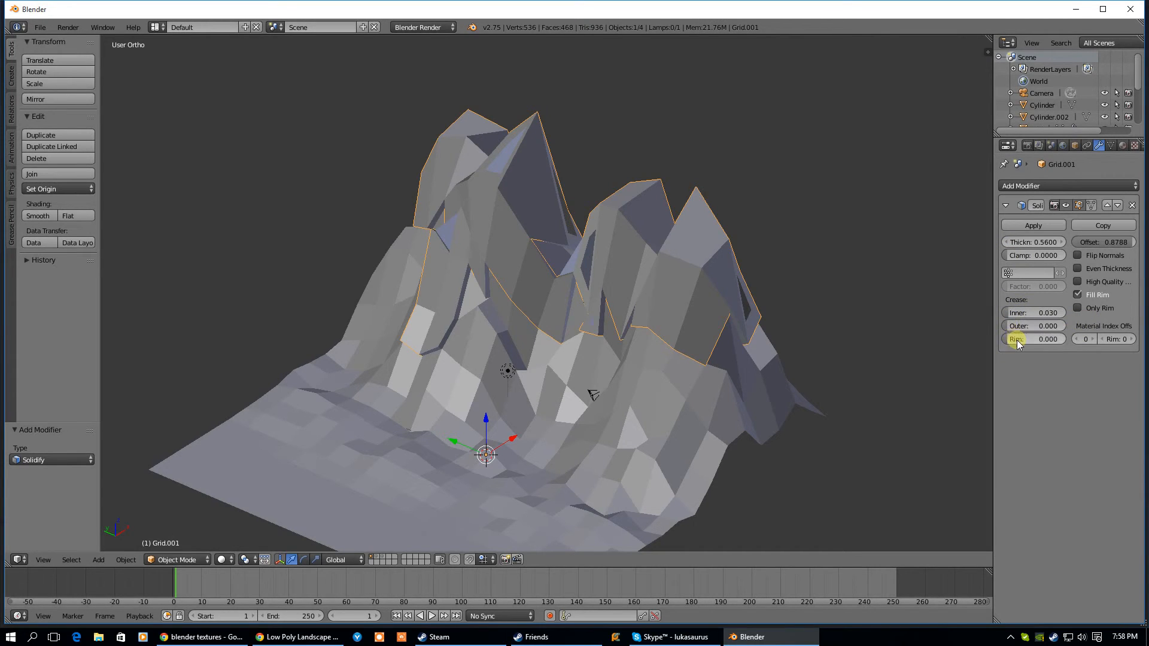
pyautogui.click(1078, 296)
pyautogui.click(1076, 296)
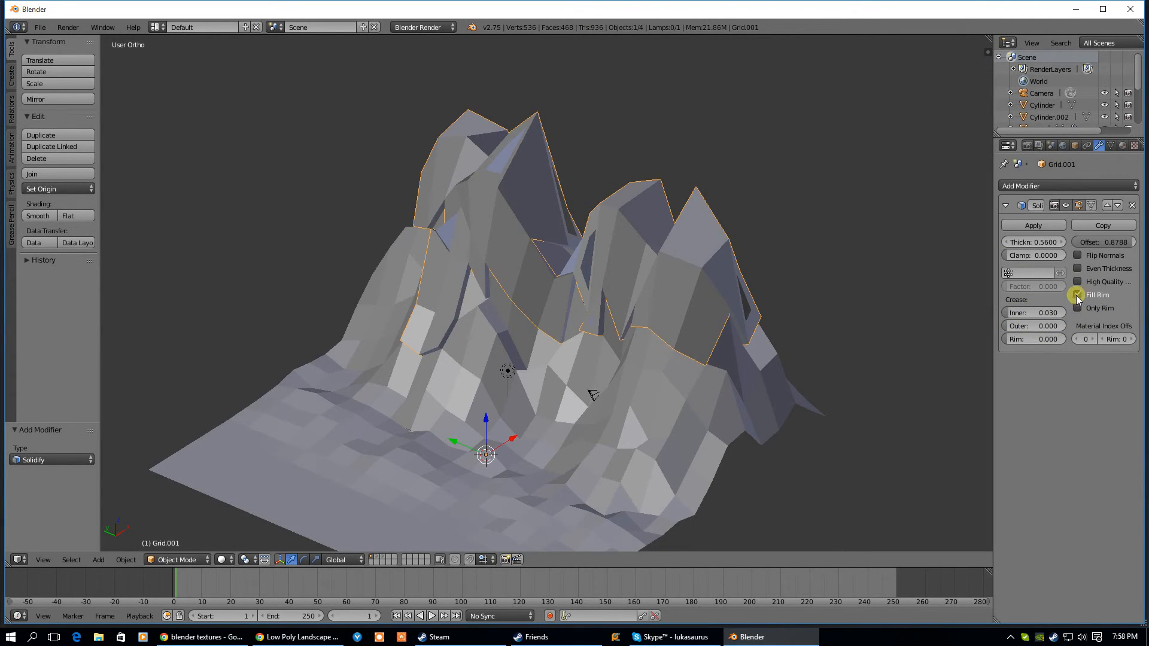
# - Enable Even Thickness on the Solidify modifier and test its Flip Normals and High Quality options
pyautogui.click(1077, 269)
pyautogui.click(1079, 270)
pyautogui.click(1080, 272)
pyautogui.click(1075, 254)
pyautogui.click(1075, 253)
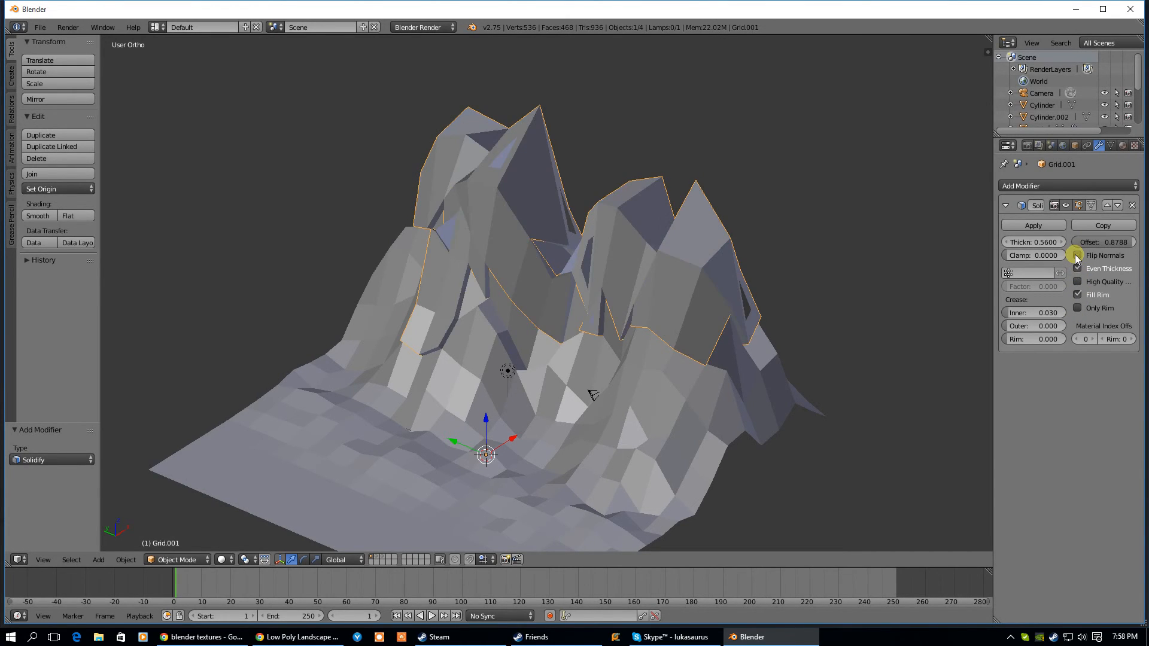
pyautogui.click(1077, 282)
pyautogui.click(1076, 282)
# - Try moving the peak cap object, and undo the move together with the Solidify setting changes back to a thickness of 0.0100
pyautogui.moveTo(808, 285)
pyautogui.mouseDown(button='middle')
pyautogui.moveTo(585, 249)
pyautogui.moveTo(678, 241)
pyautogui.moveTo(672, 383)
pyautogui.mouseUp(button='middle')
pyautogui.moveTo(635, 396); pyautogui.dragTo(599, 324)
pyautogui.hotkey('ctrl', 'z')
pyautogui.hotkey('ctrl', 'z')
pyautogui.hotkey('ctrl', 'z')
pyautogui.hotkey('ctrl', 'z')
pyautogui.hotkey('ctrl', 'z')
pyautogui.hotkey('ctrl', 'z')
pyautogui.hotkey('ctrl', 'z')
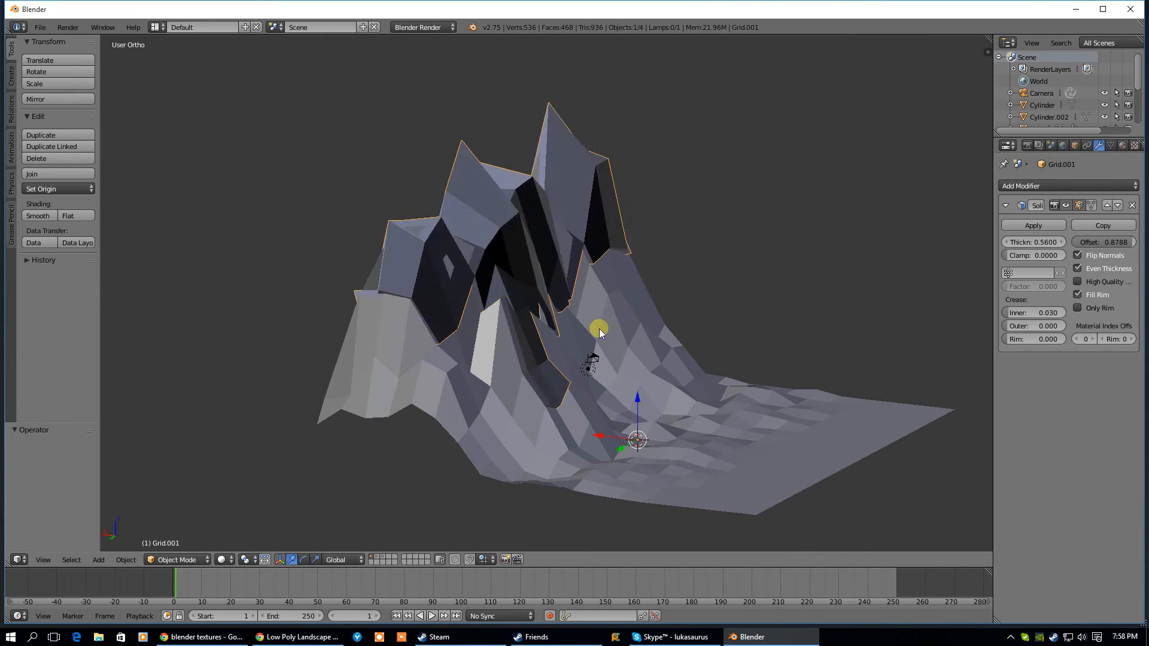
pyautogui.hotkey('ctrl', 'z')
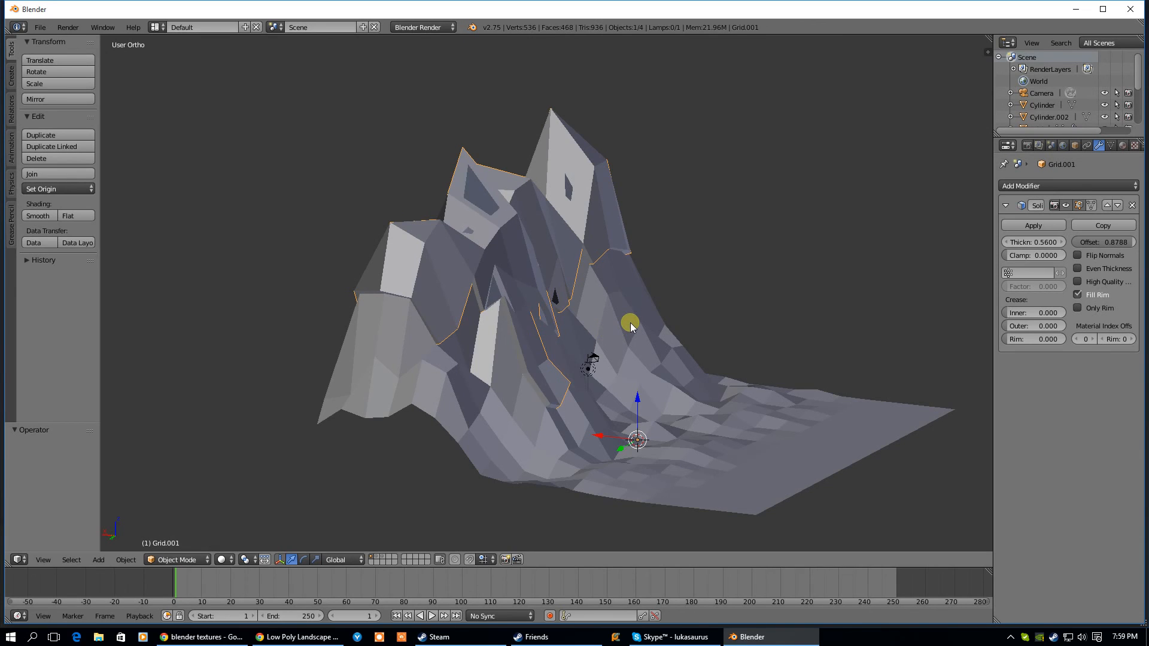
pyautogui.hotkey('ctrl', 'z')
pyautogui.hotkey('ctrl', 'z')
pyautogui.hotkey('ctrl', 'z')
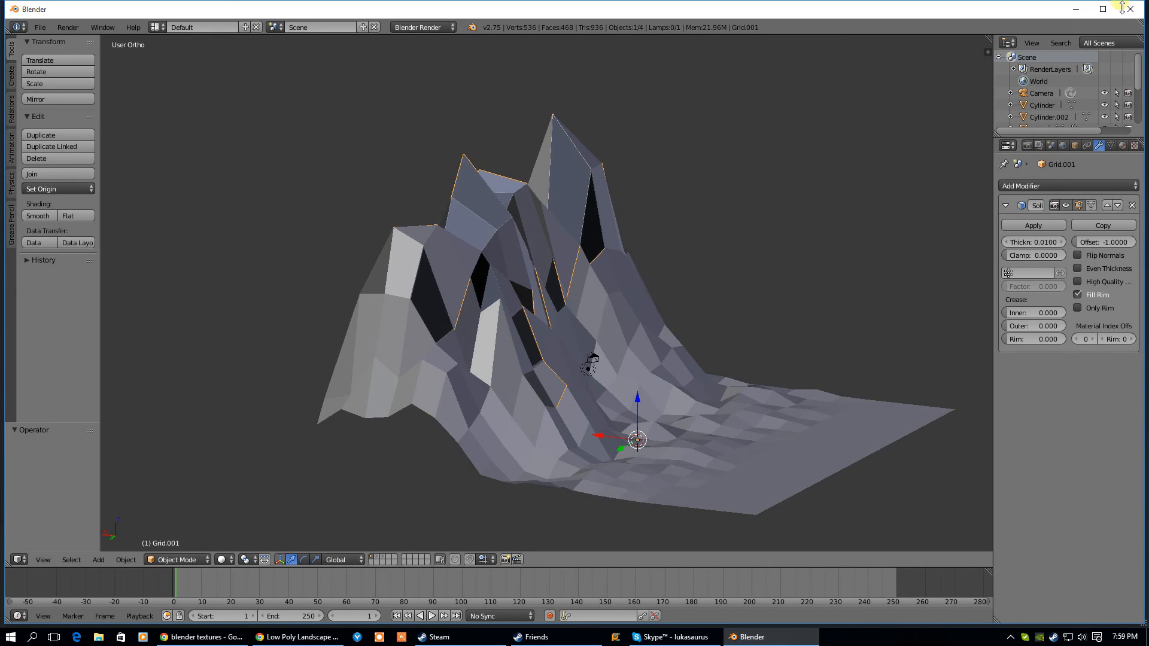